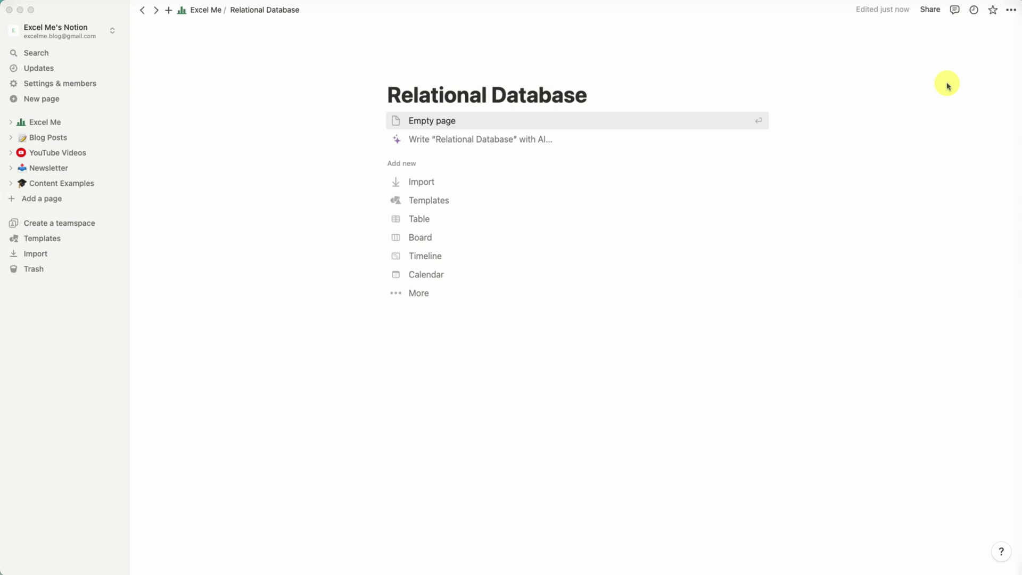
- Place the caret at the end of the 'Relational Database' page title
left_click(598, 96)
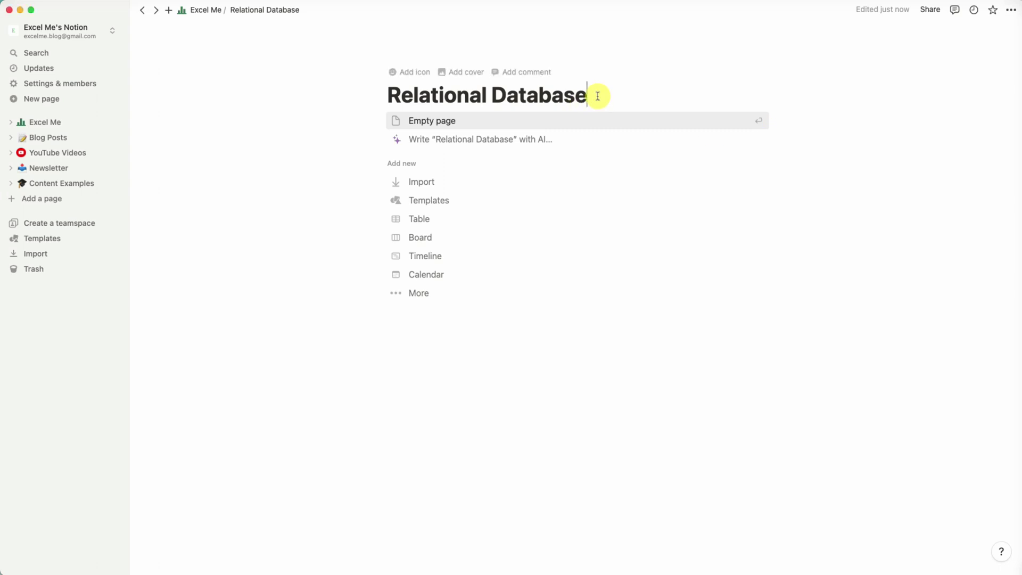
- Start an empty body and insert an inline database titled 'Task Manager' via /inline
key("Return")
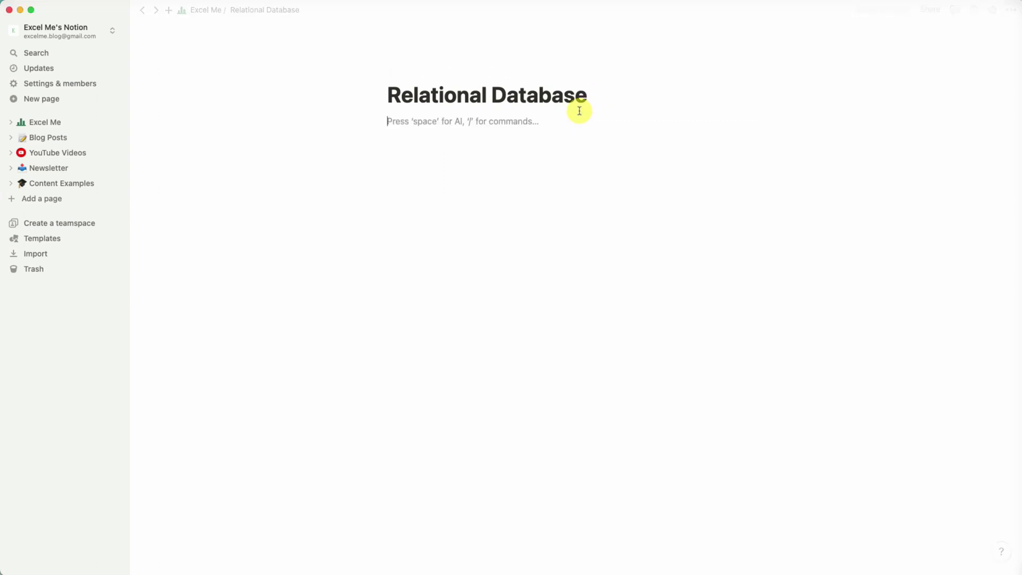
type("/inline")
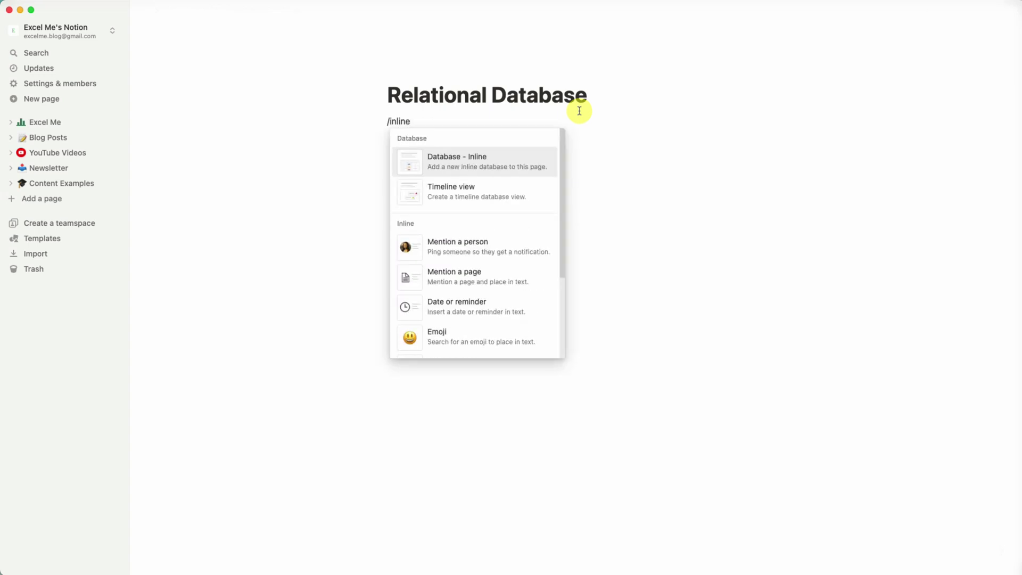
key("Return")
type("T")
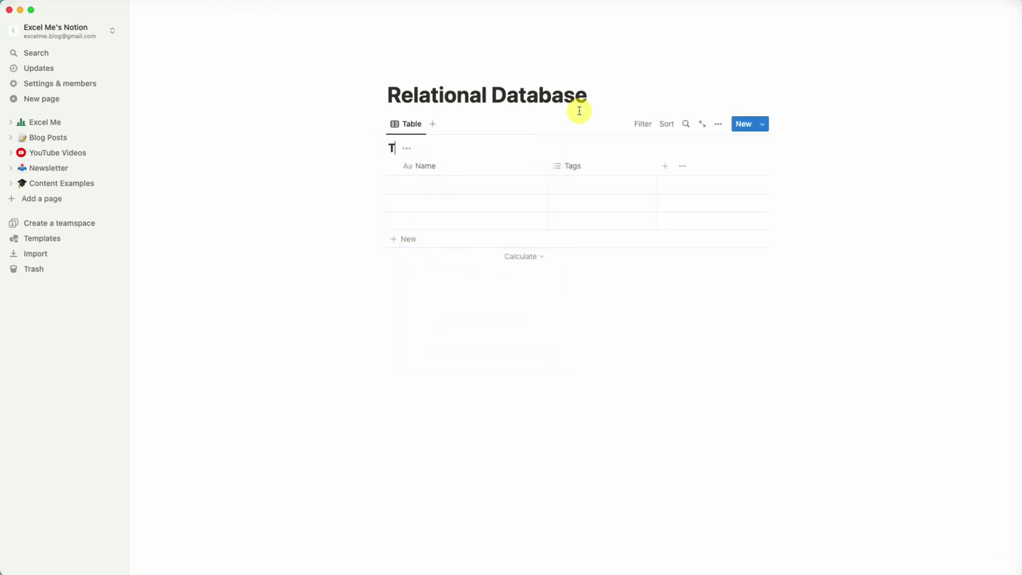
type("ask Manager")
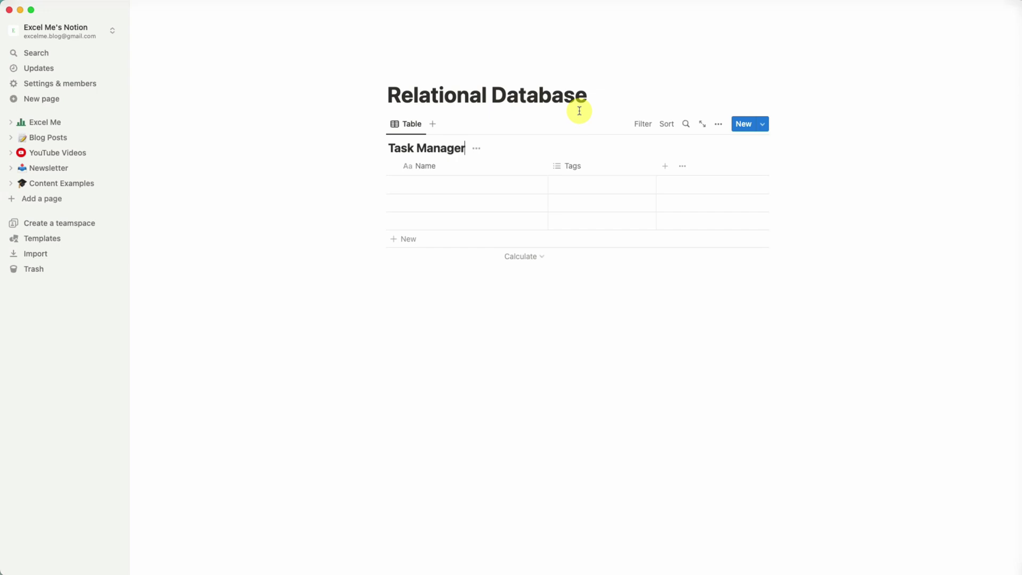
- Change the Task Manager Tags column's type to Status
left_click(610, 169)
left_click(607, 211)
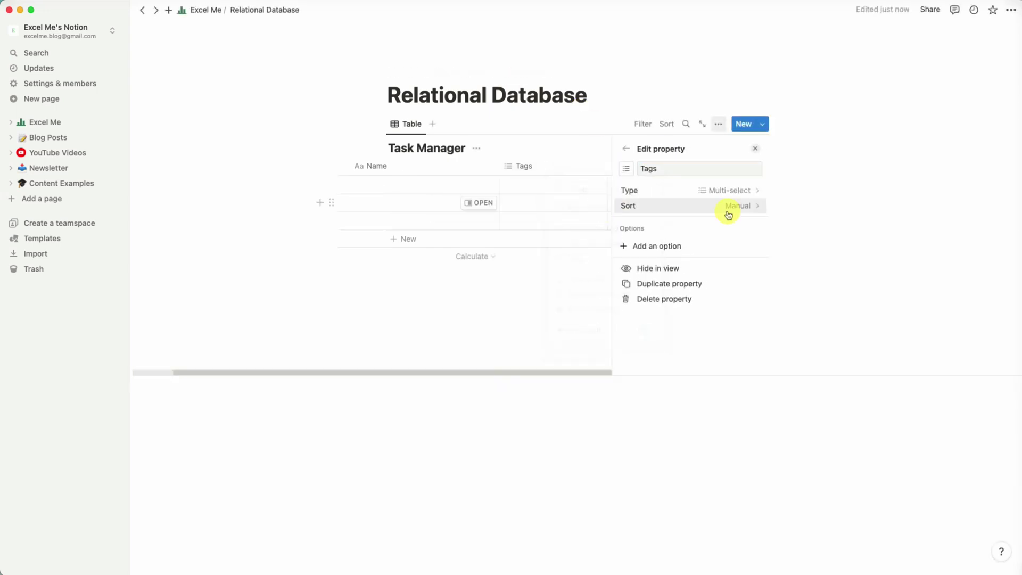
left_click(725, 190)
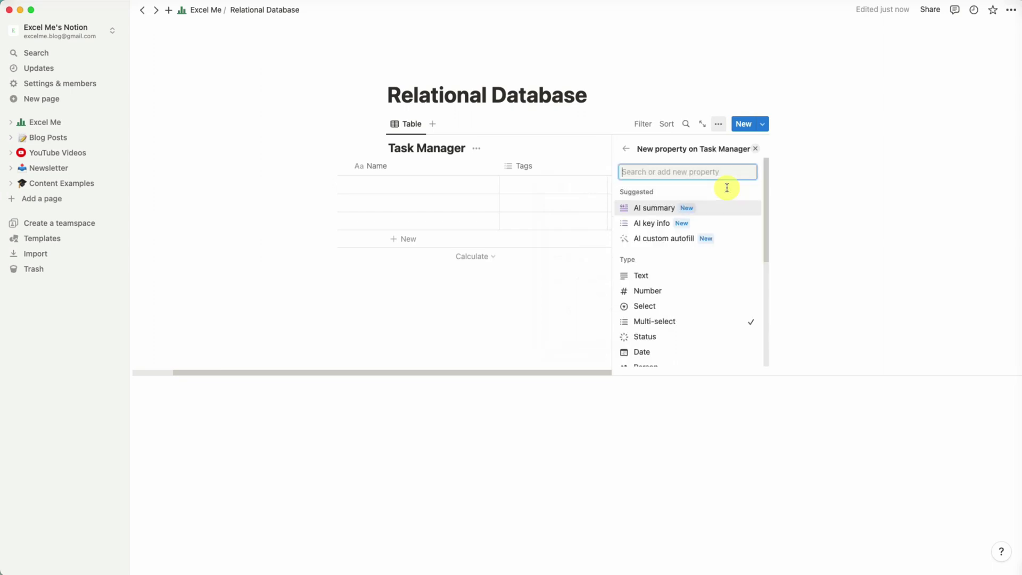
left_click(686, 336)
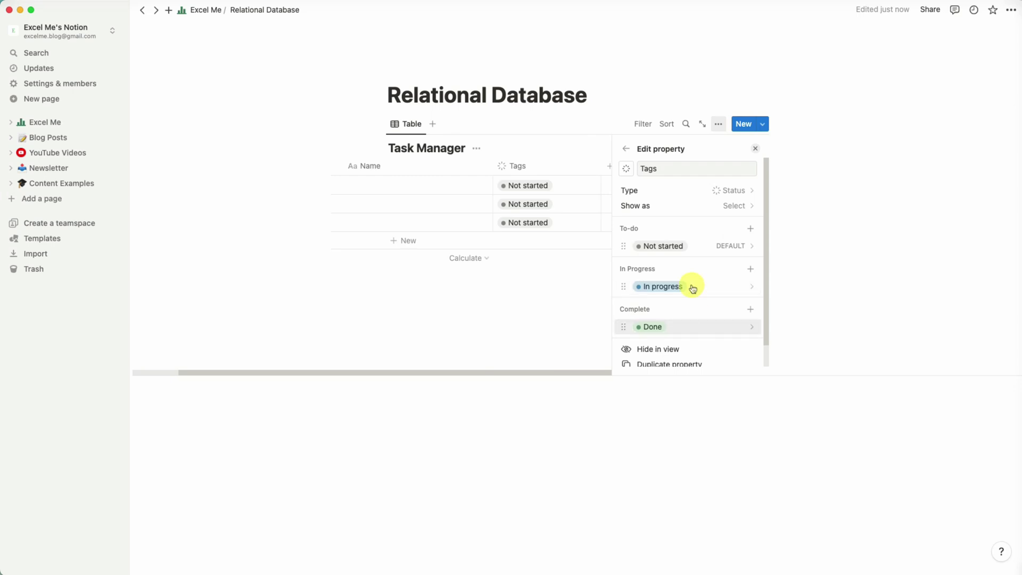
left_click(757, 150)
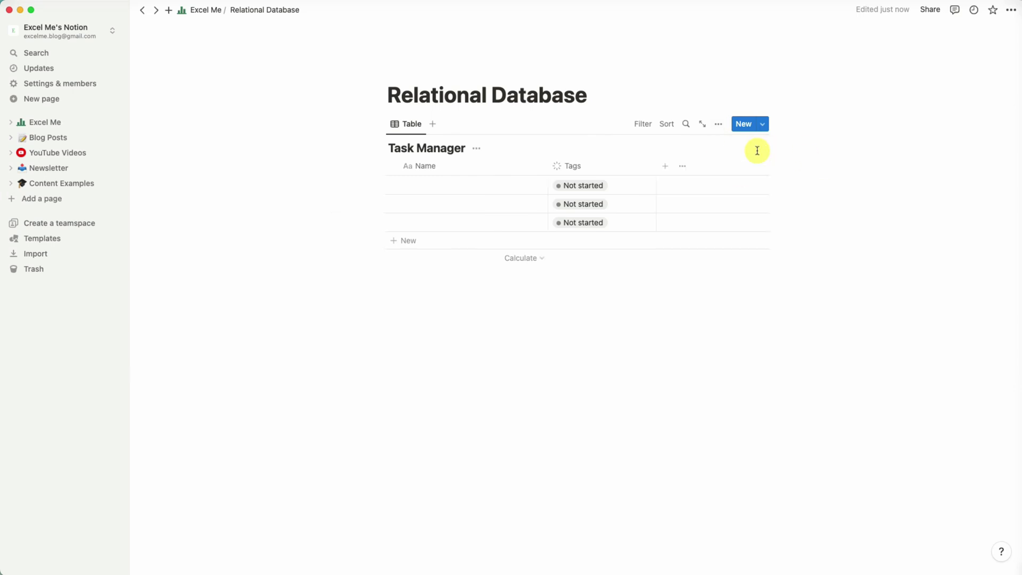
- Add a Date property column to Task Manager named 'Due Date'
left_click(663, 165)
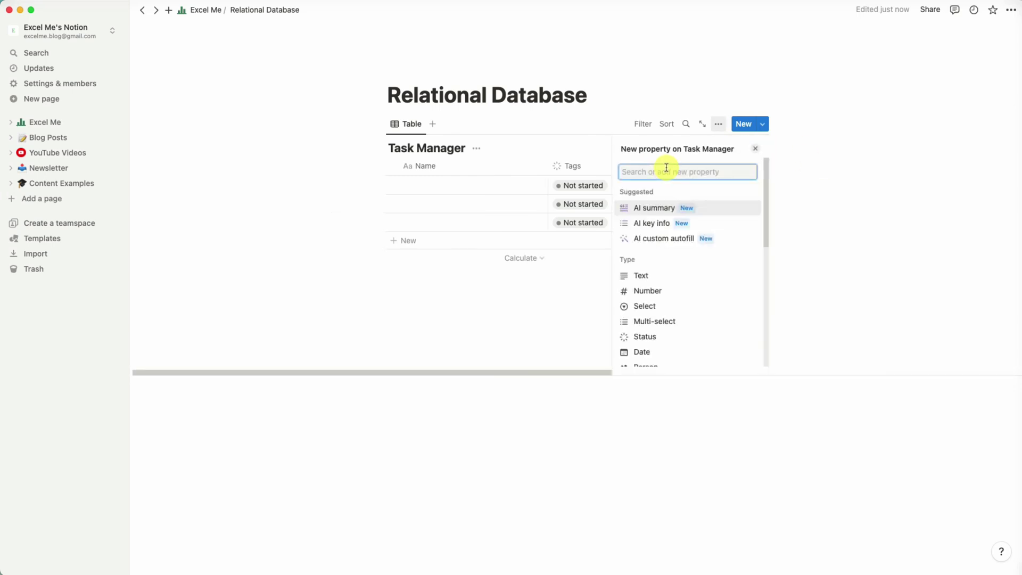
type("date")
left_click(676, 213)
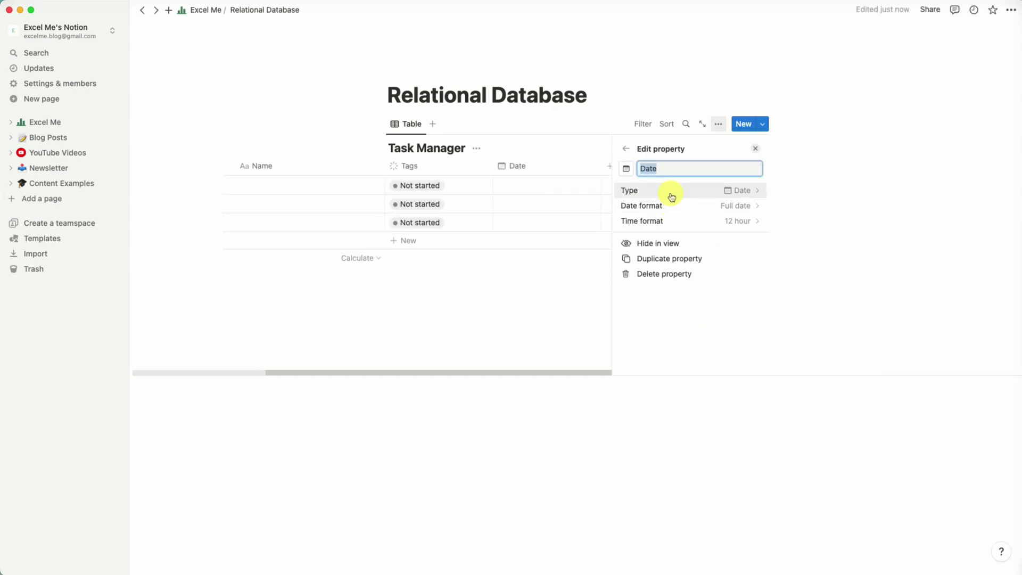
type("Due Date")
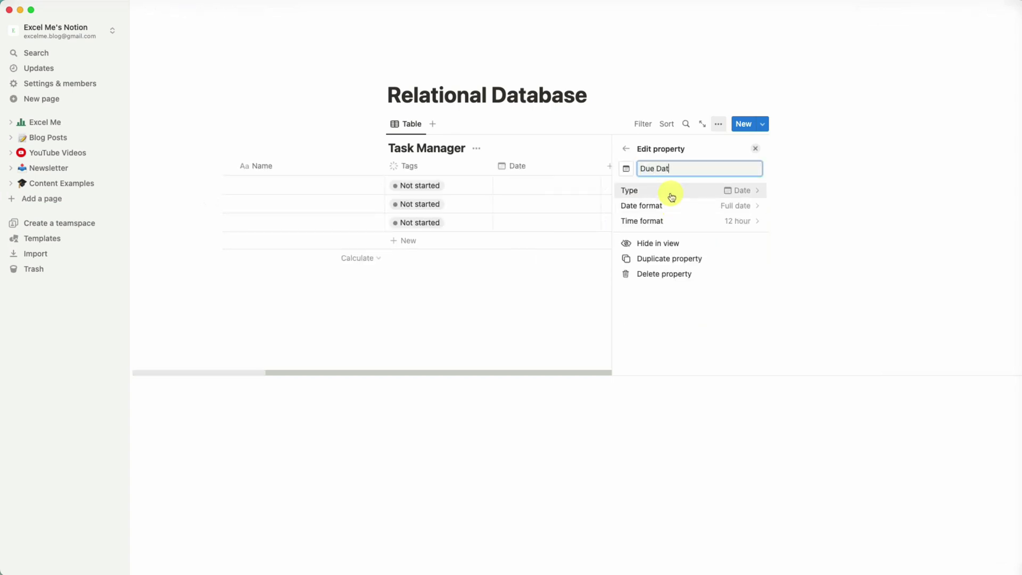
left_click(756, 151)
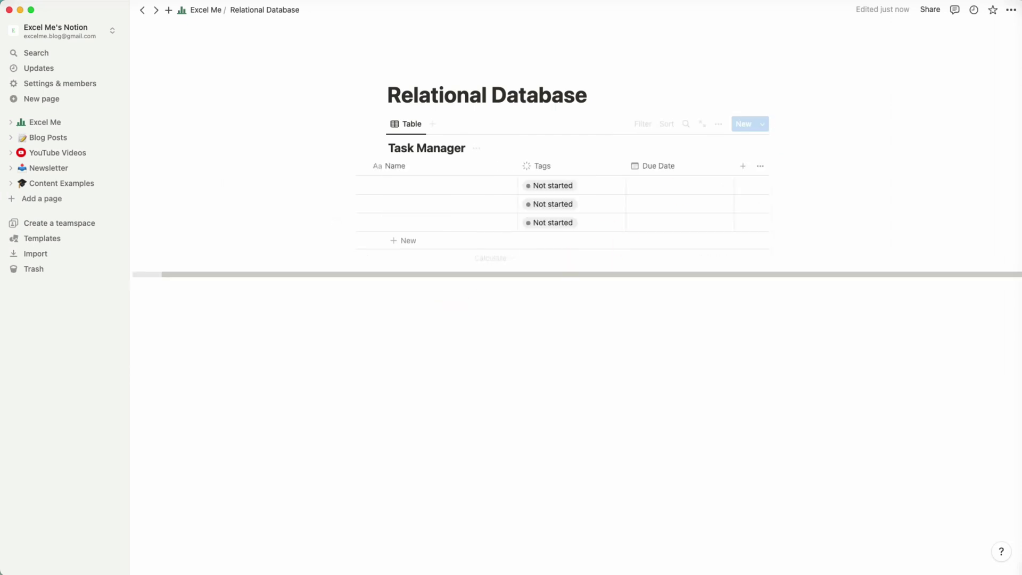
- Switch the page to Full width
left_click(1011, 9)
left_click(1005, 104)
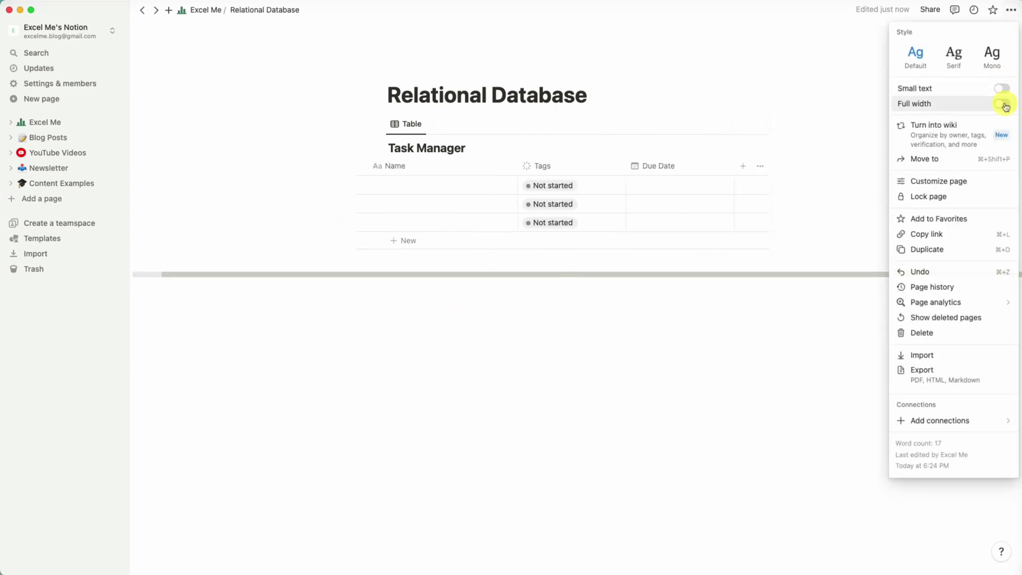
left_click(437, 318)
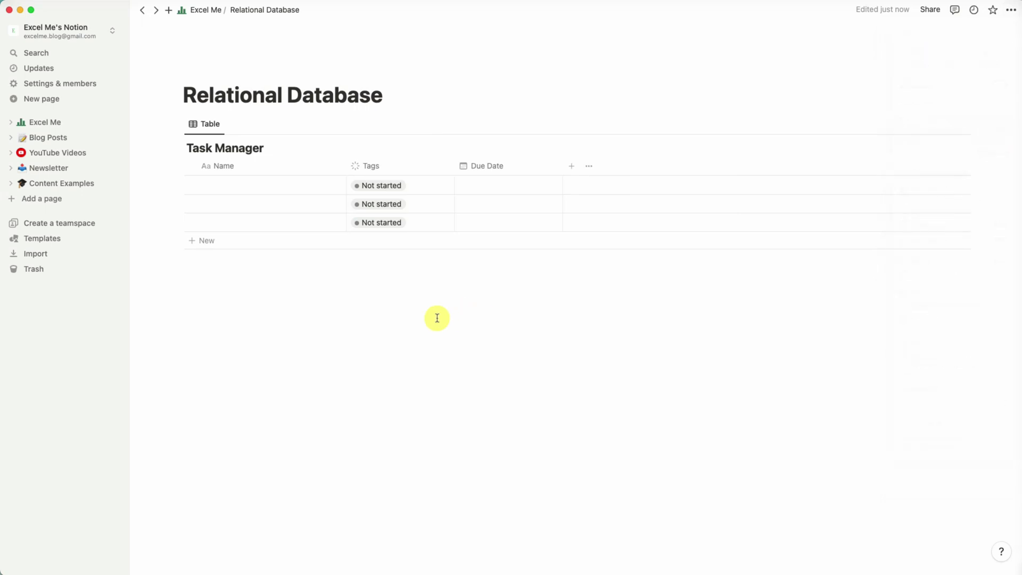
- Insert a second inline database below the table, titled 'Projects'
left_click(333, 294)
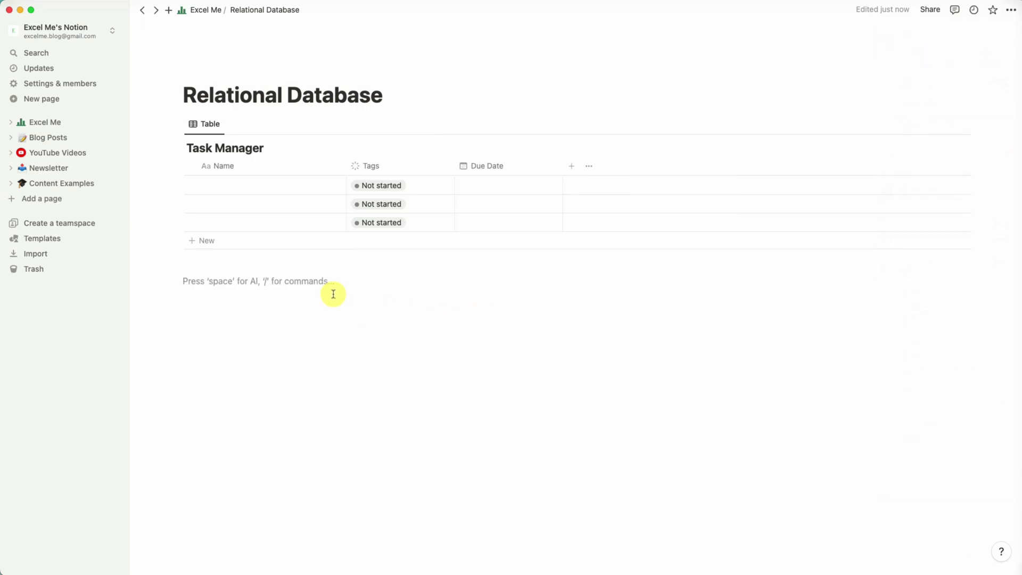
type("/")
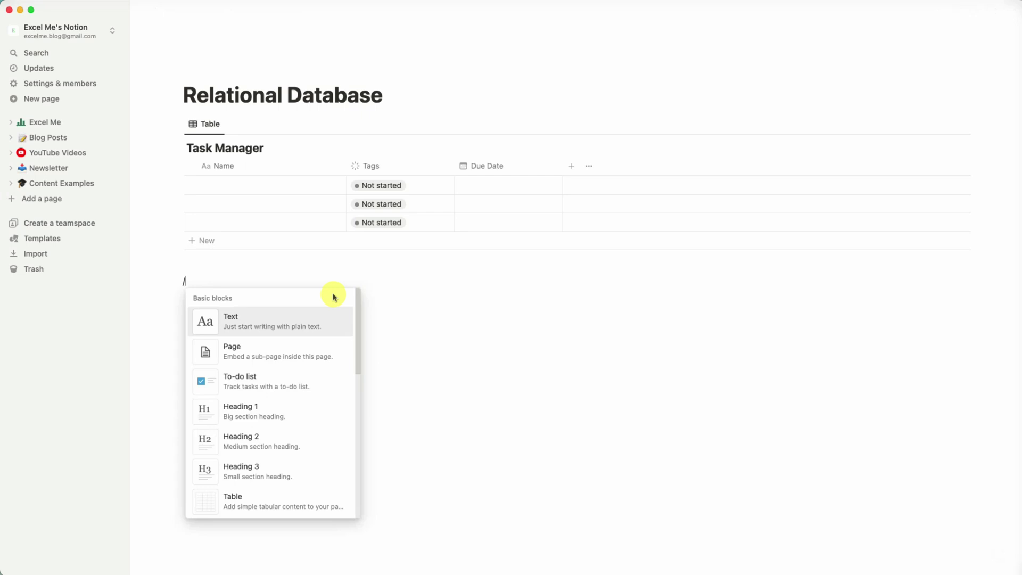
type("inline")
key("Return")
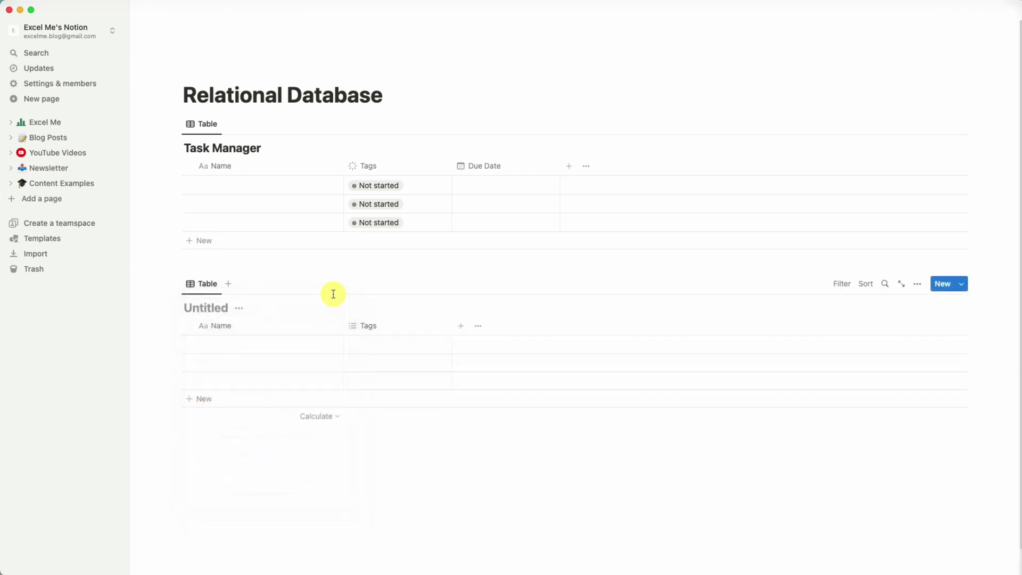
type("Projects")
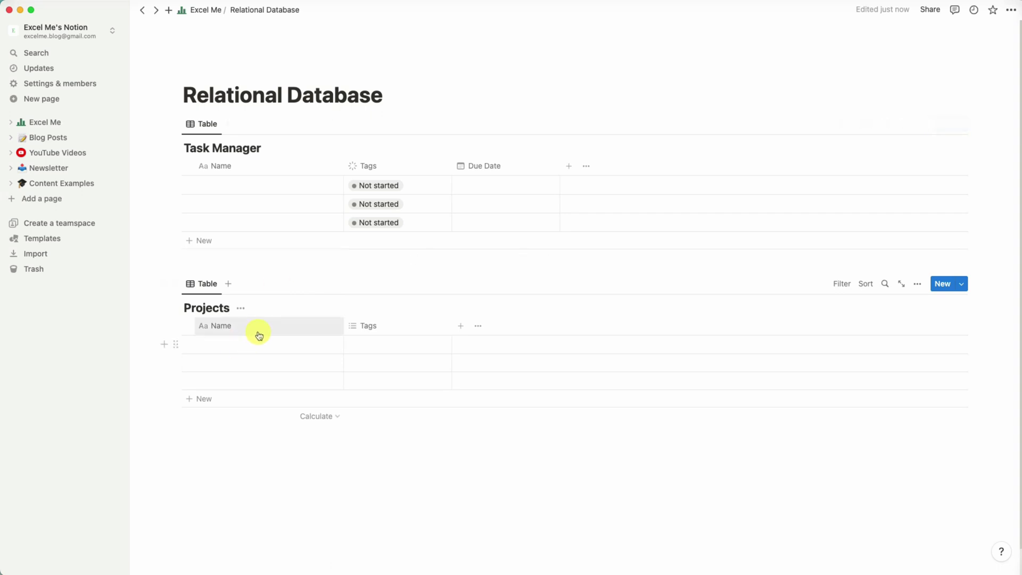
- Change the Projects Tags column's type to Status
left_click(392, 331)
left_click(388, 334)
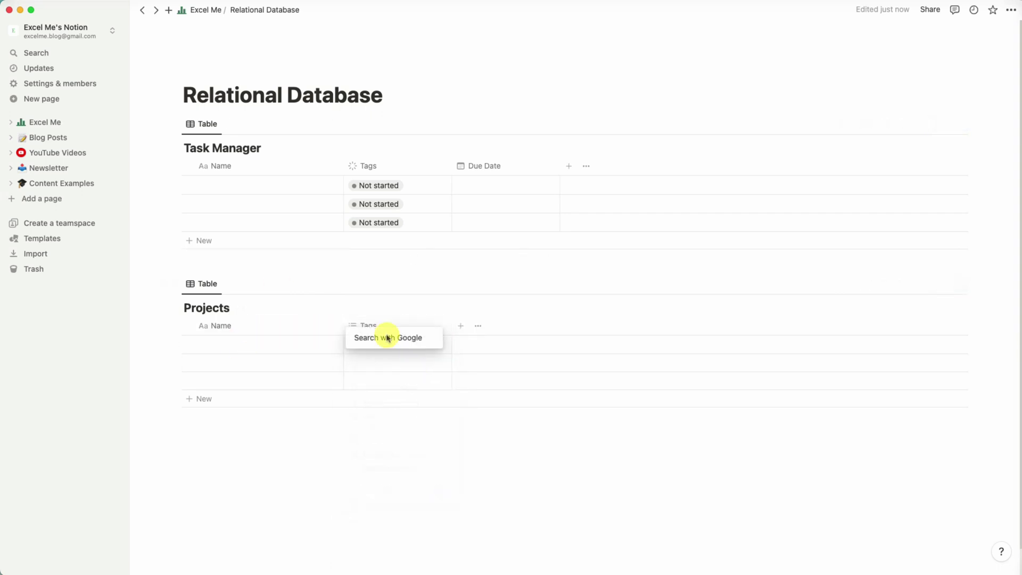
left_click(395, 327)
left_click(398, 376)
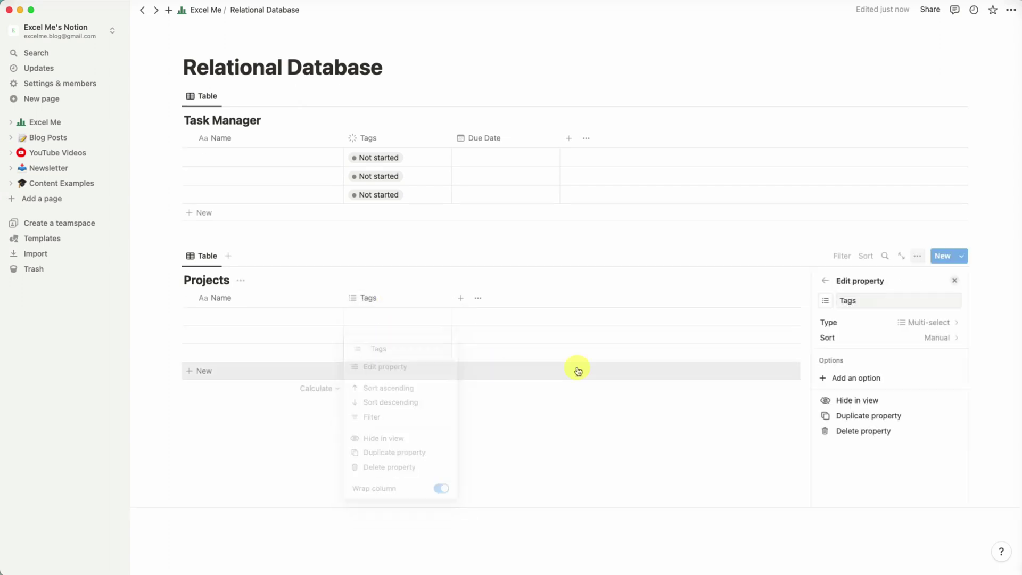
left_click(959, 322)
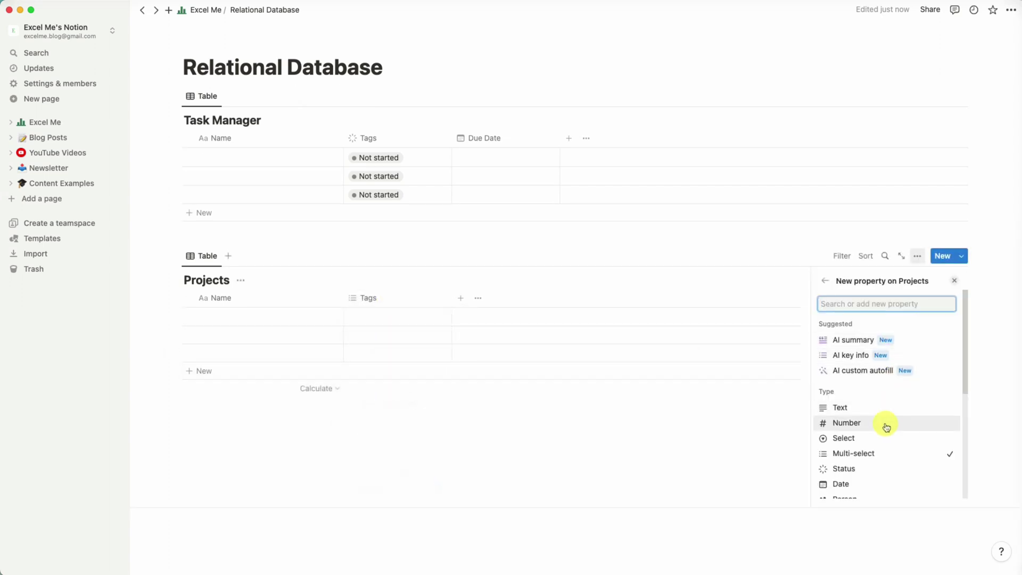
left_click(876, 469)
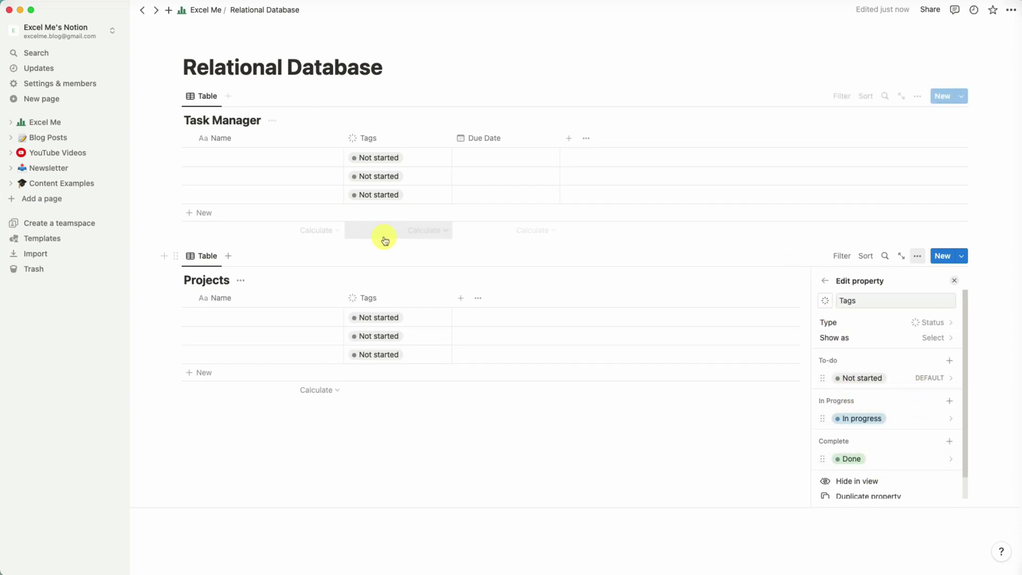
left_click(456, 296)
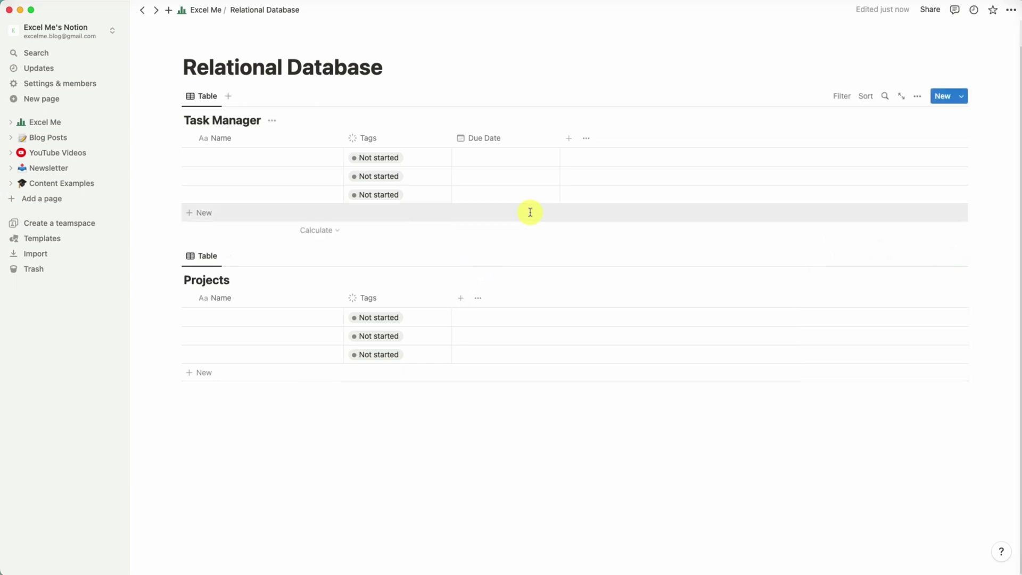
- Name the Task Manager rows 'Task 1', 'Task 2' and 'Task 3'
left_click(262, 158)
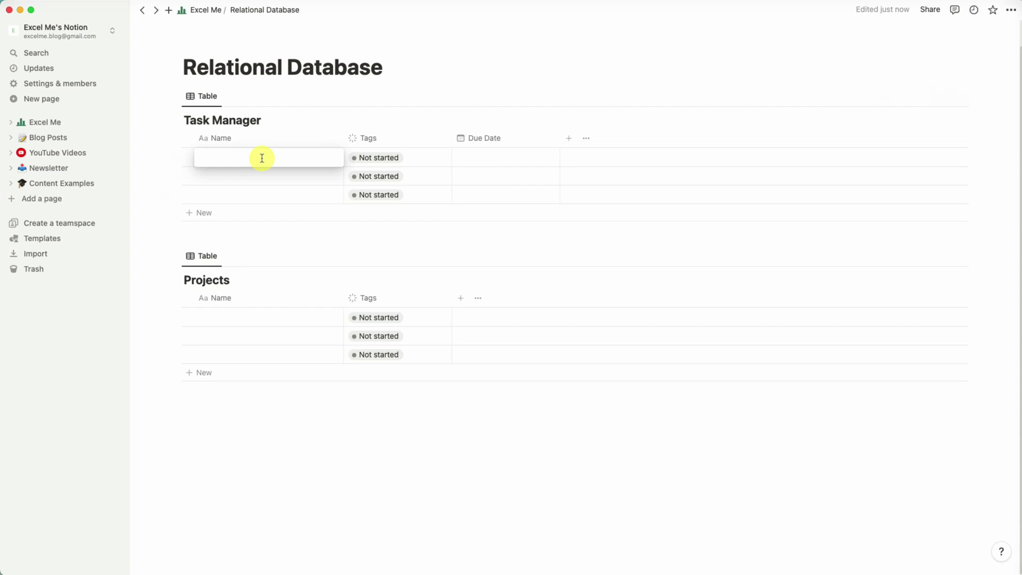
type("Task")
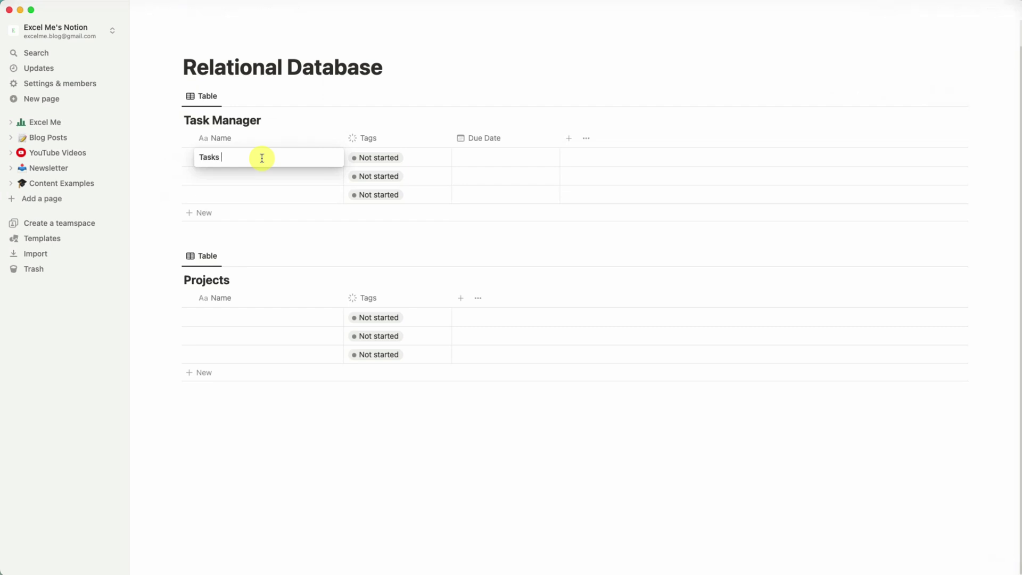
type(" 1")
key("Return")
type("Task 2")
key("Return")
type("Task 3")
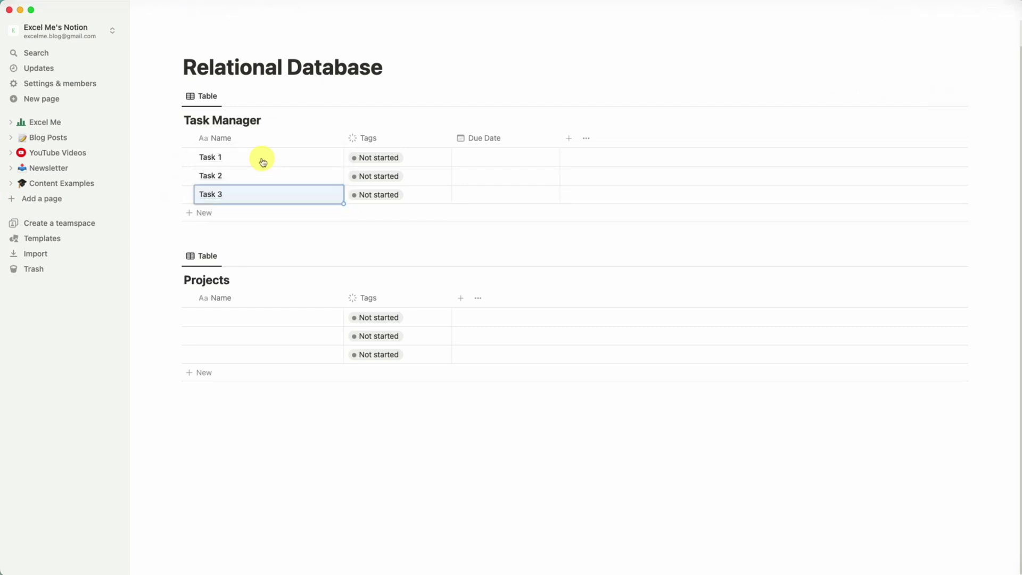
key("Escape")
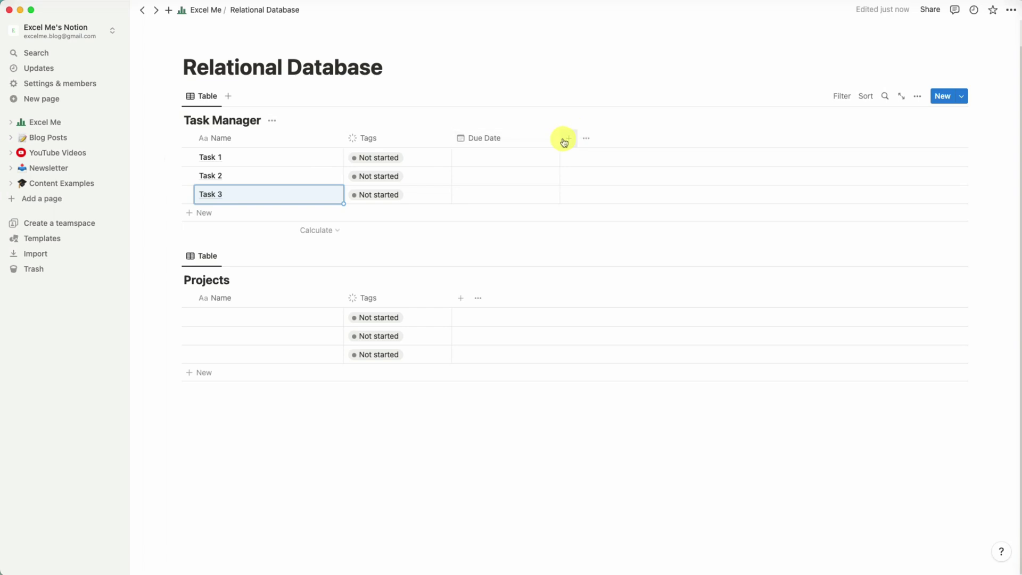
- Add a new Relation property to Task Manager
left_click(564, 140)
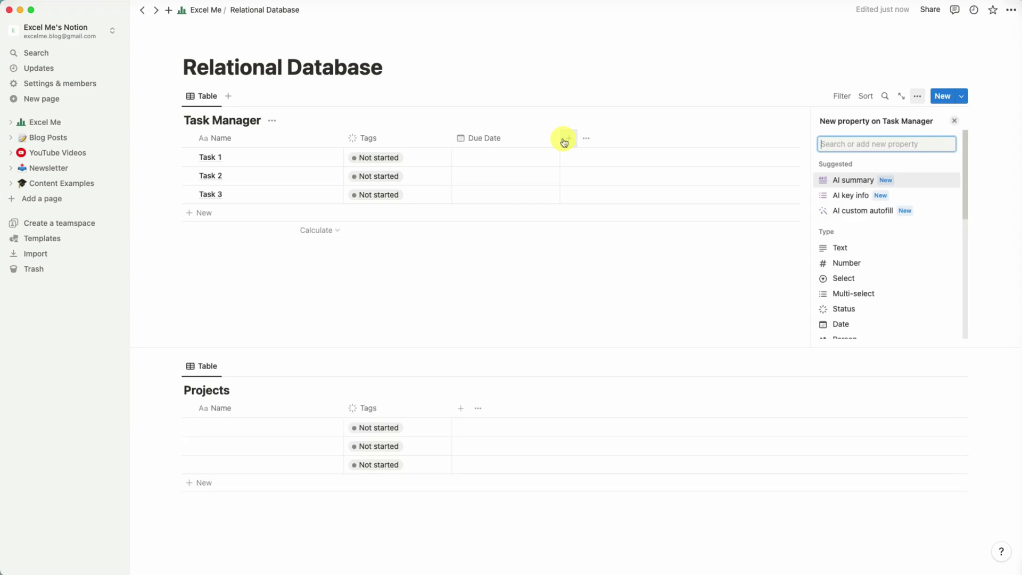
type("rela")
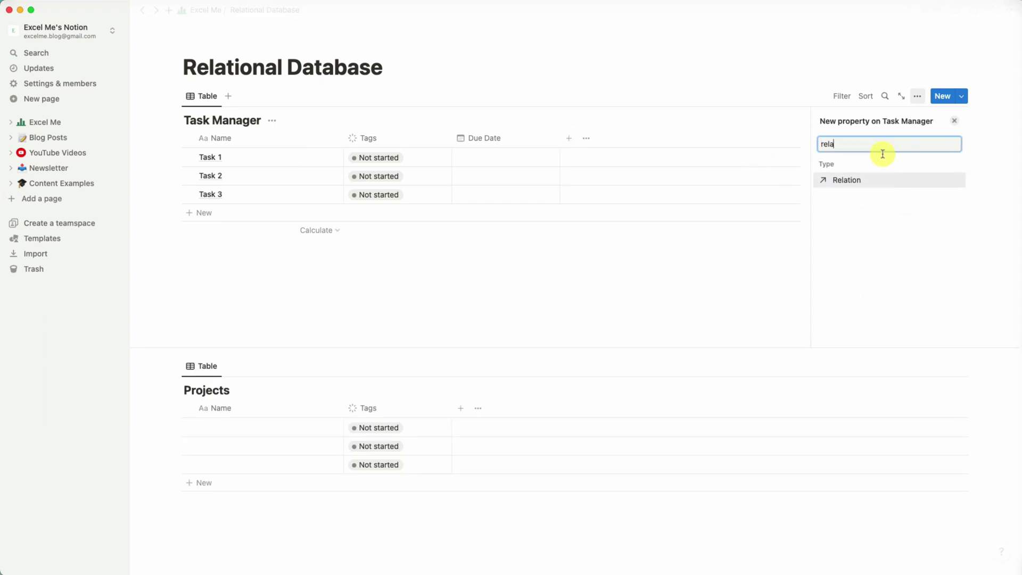
left_click(864, 184)
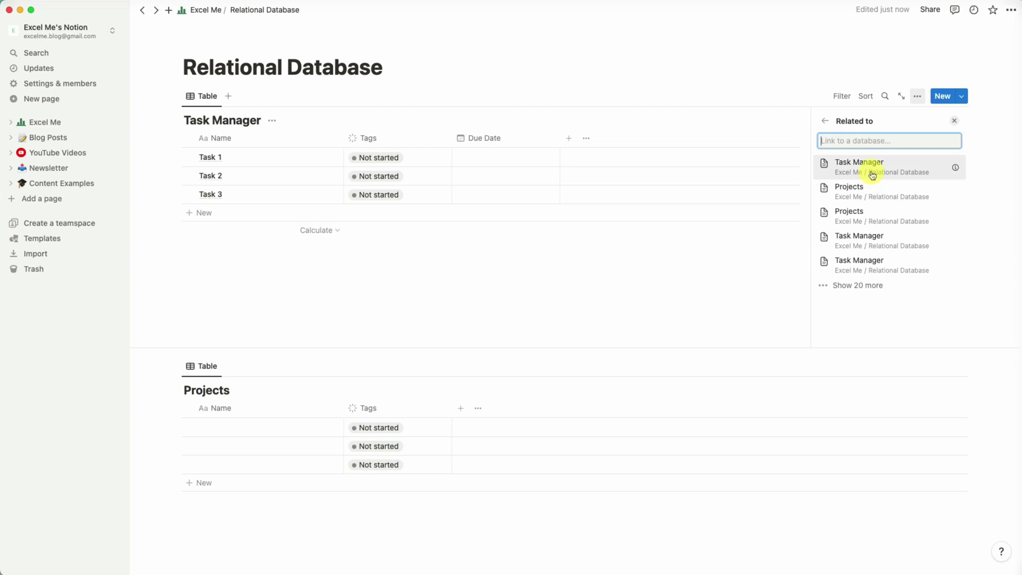
- Relate Task Manager to Projects, limited to 1 page and shown on Projects too
left_click(920, 195)
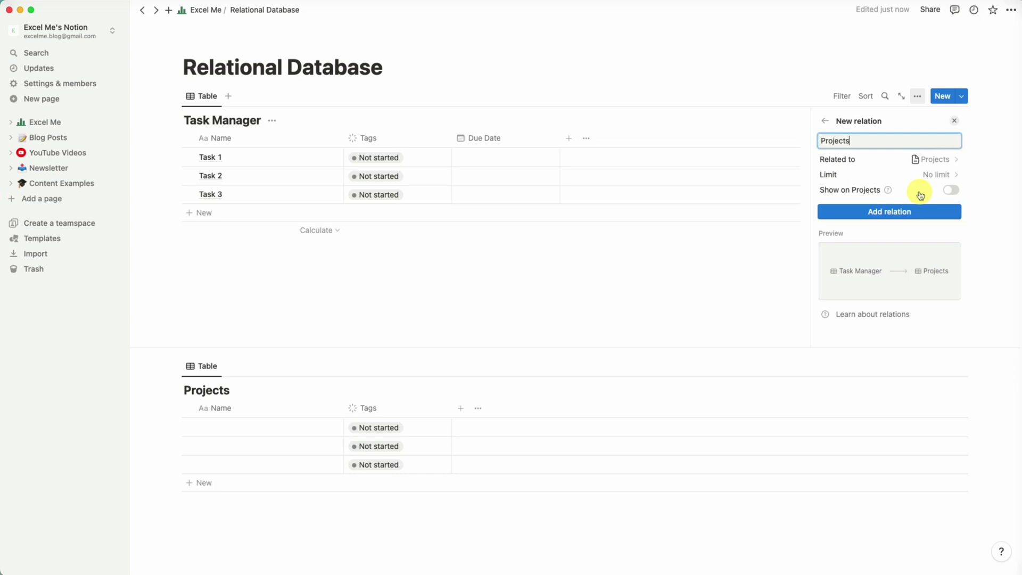
left_click(954, 177)
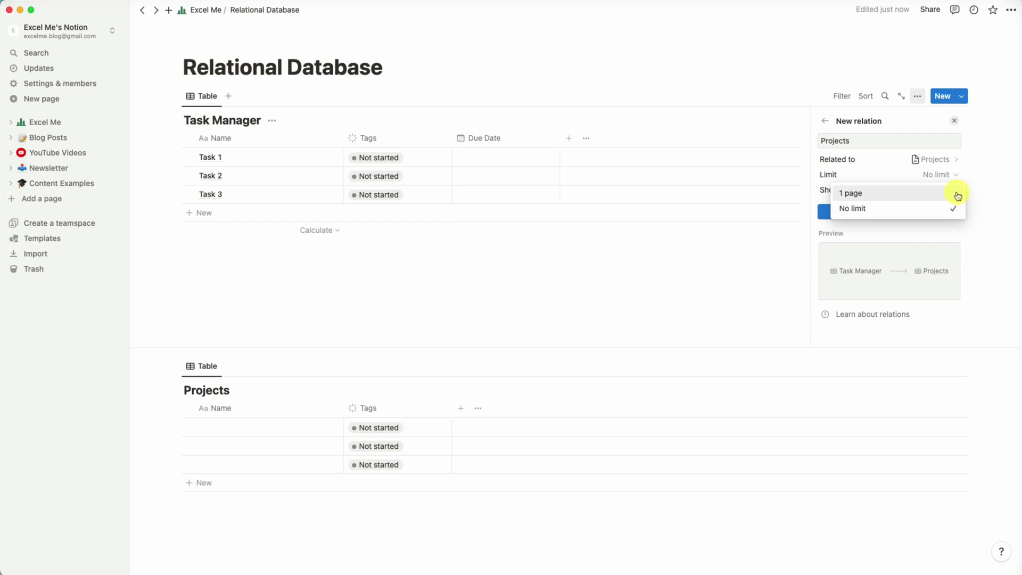
left_click(958, 195)
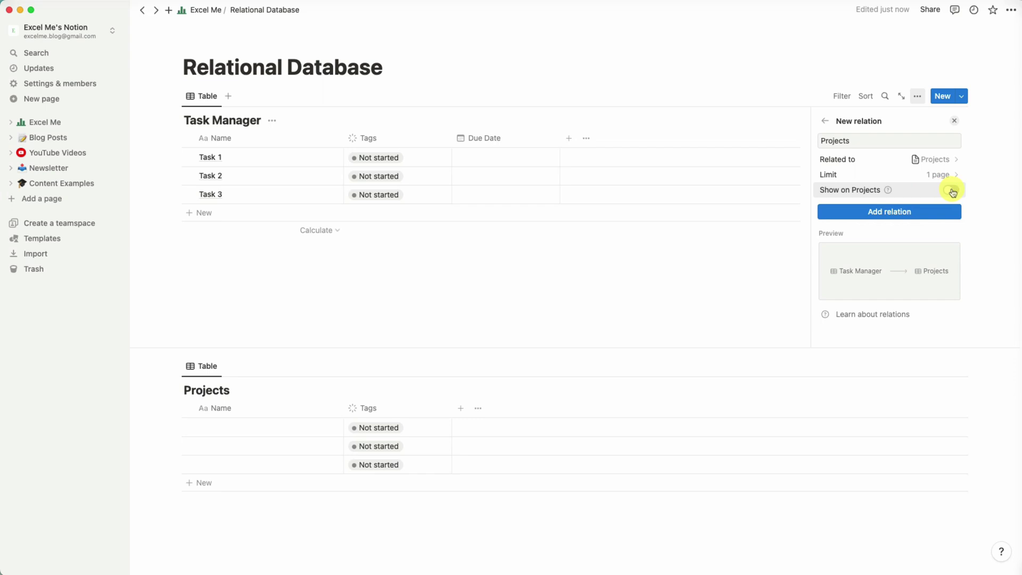
left_click(952, 192)
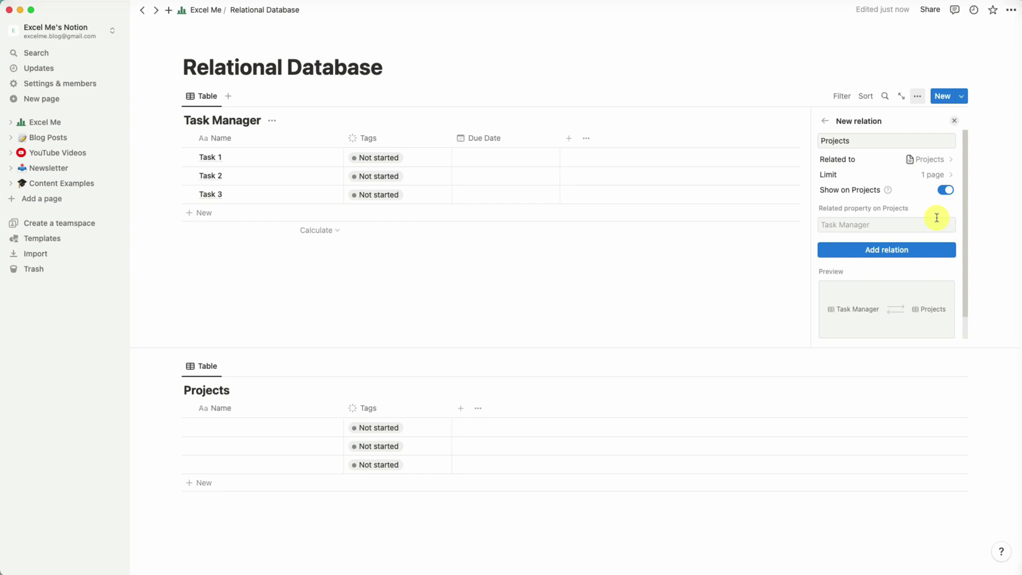
left_click(910, 254)
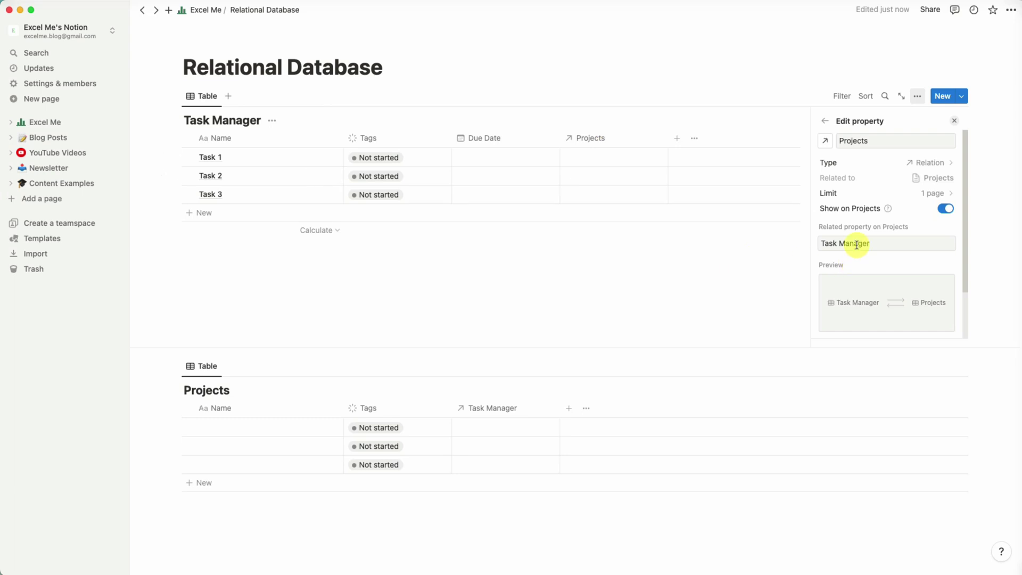
- Name the first Projects row 'Project 1'
left_click(957, 121)
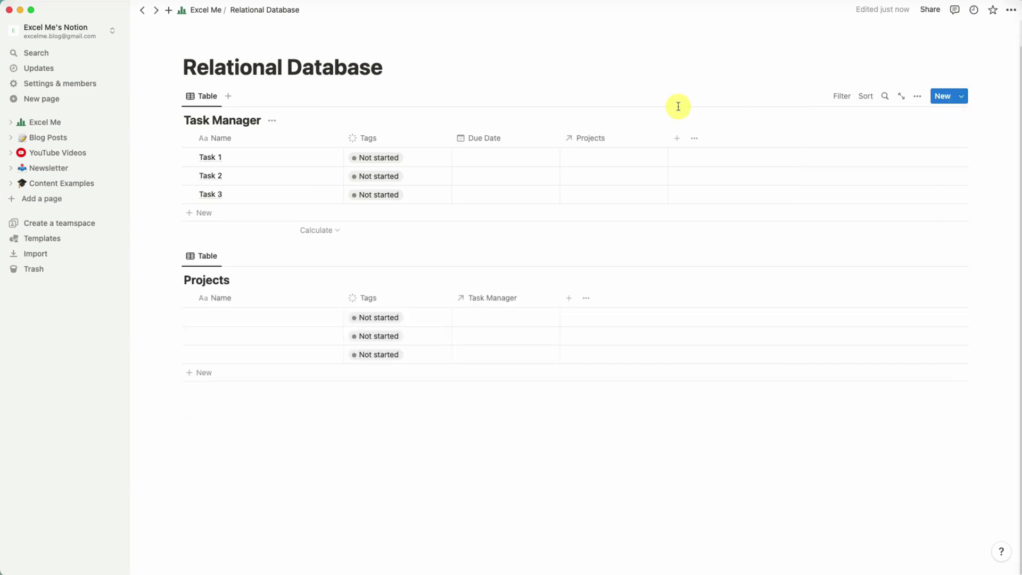
left_click(242, 319)
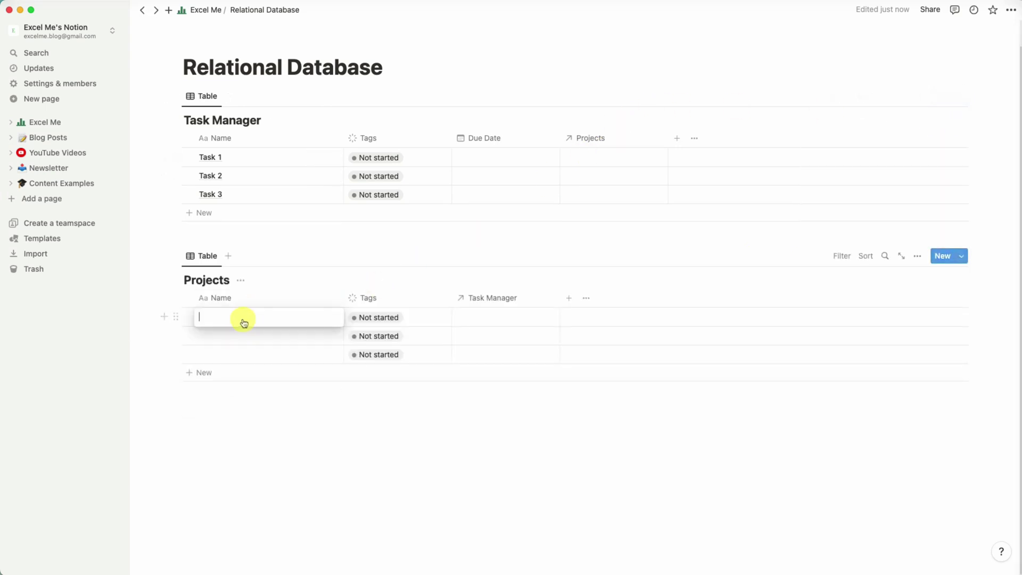
type("Project 1")
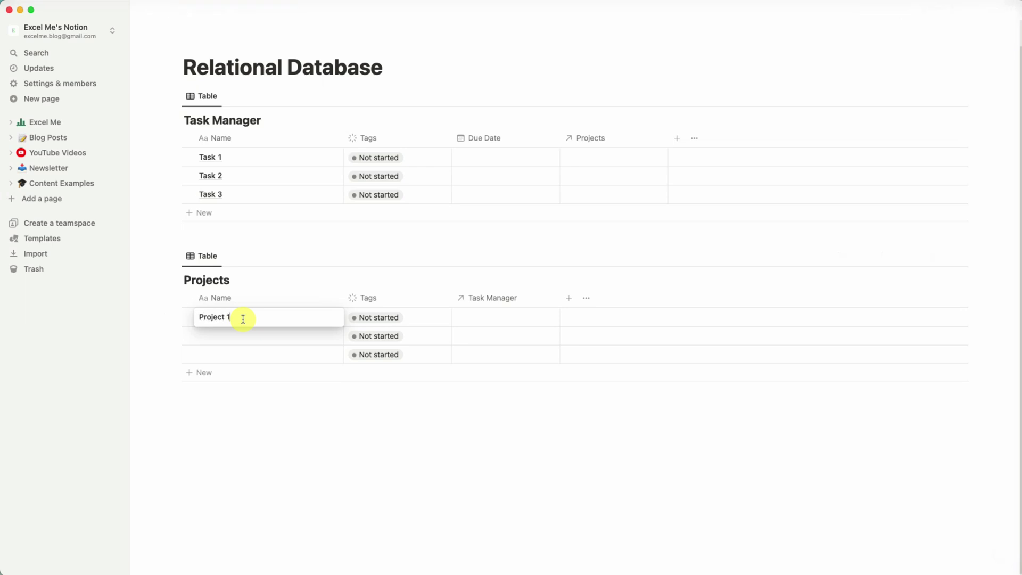
key("Return")
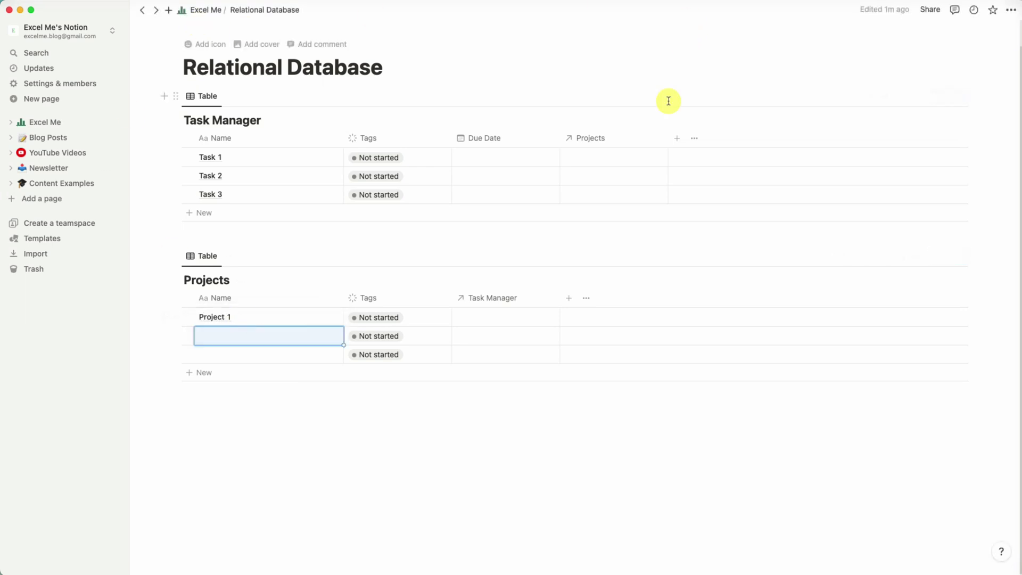
- Set Project 1 as the project for Task 1, Task 2 and Task 3, then preview it
left_click(613, 157)
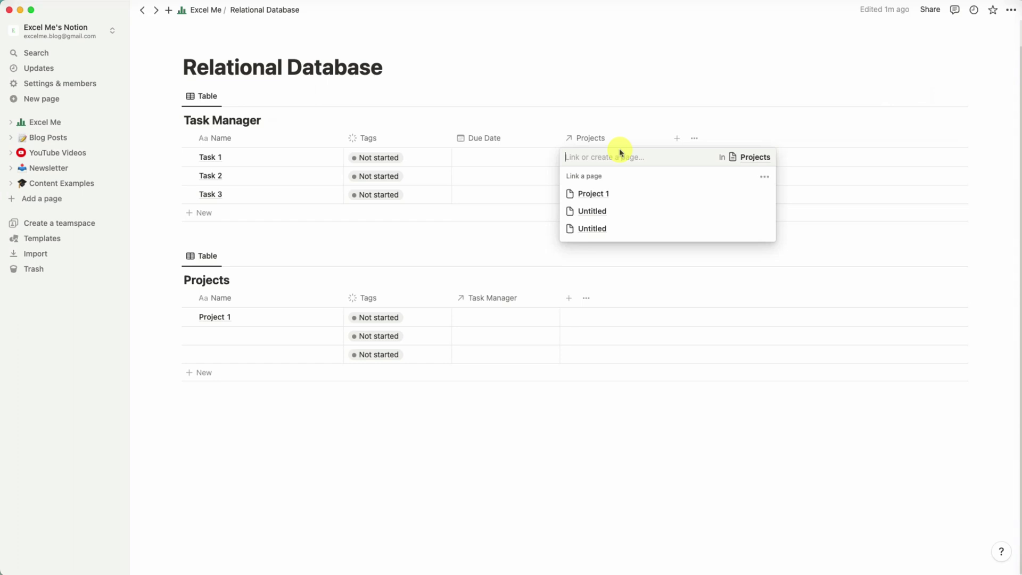
left_click(616, 193)
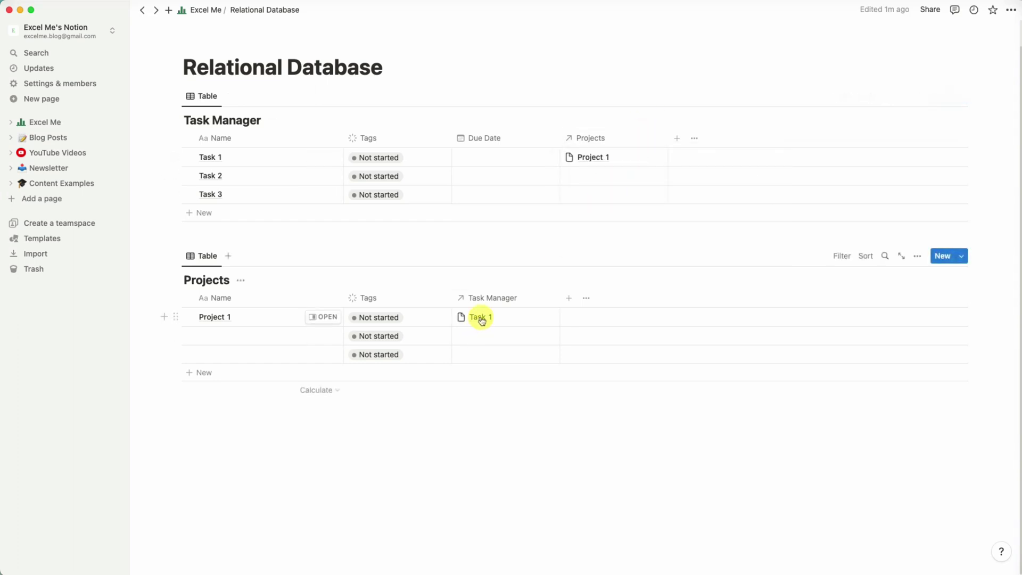
left_click(612, 176)
left_click(602, 211)
left_click(612, 193)
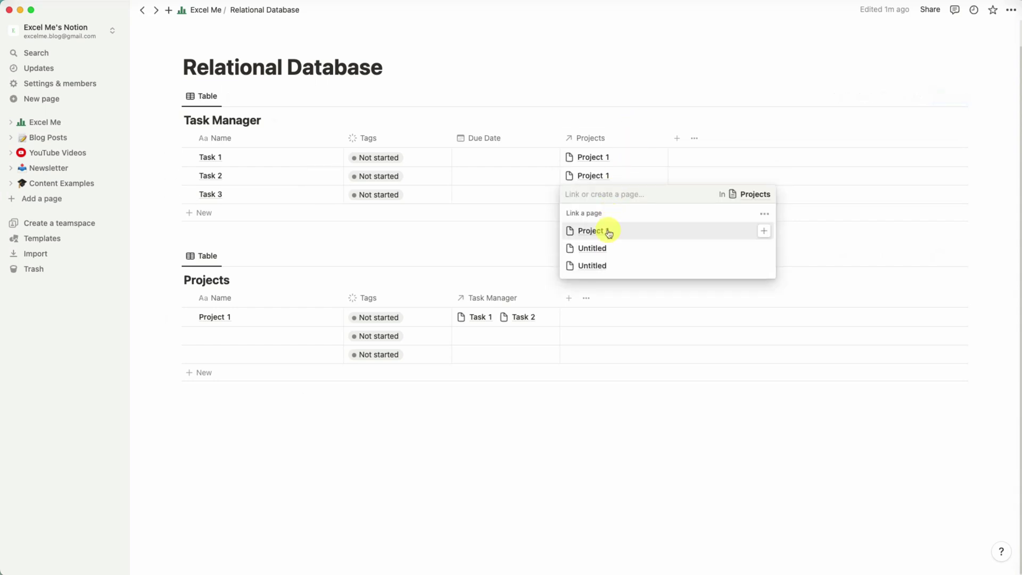
left_click(607, 230)
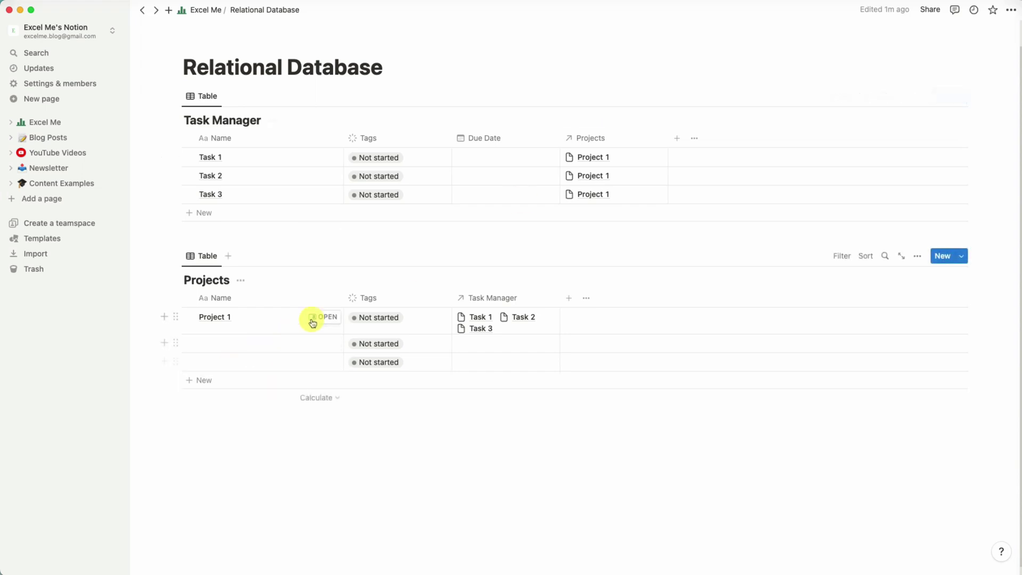
left_click(317, 318)
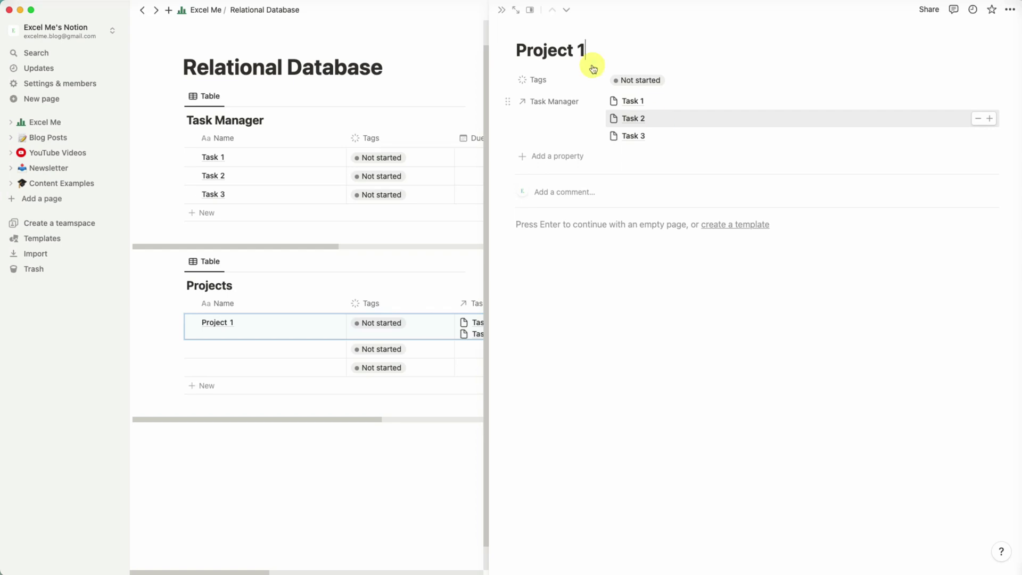
left_click(393, 444)
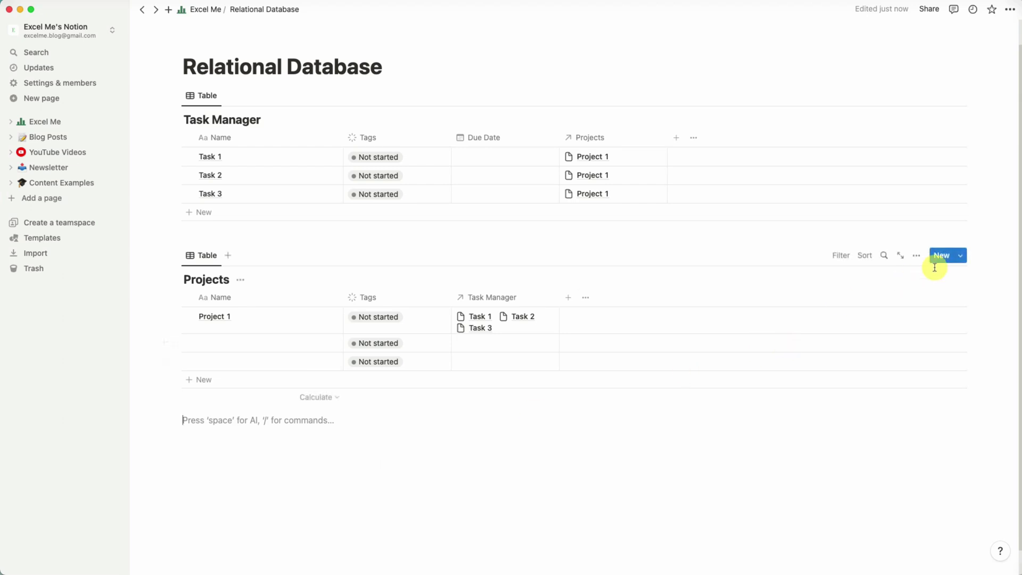
- Create a new Projects database template named 'Project Template'
left_click(961, 255)
left_click(894, 329)
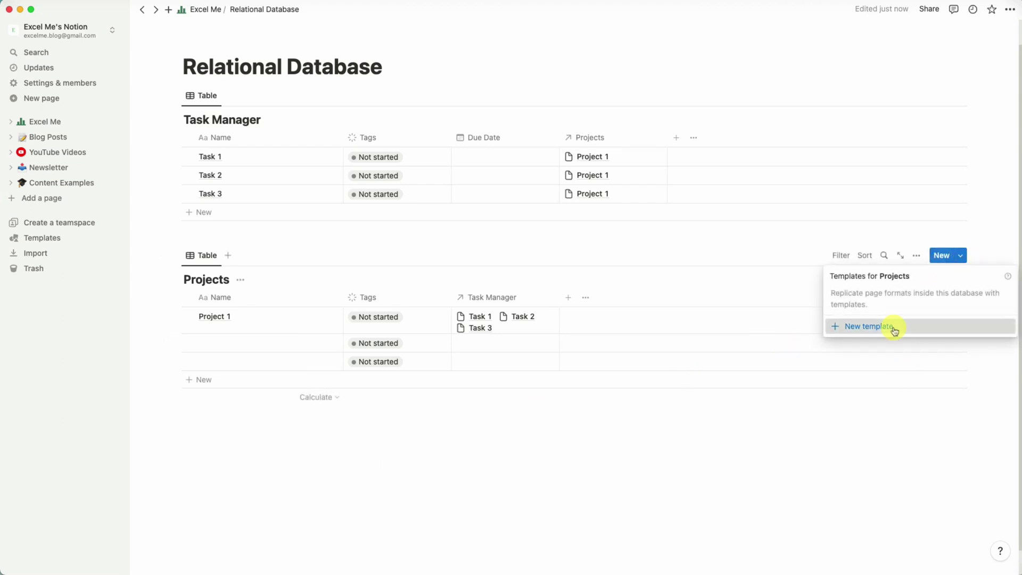
type("Project Template")
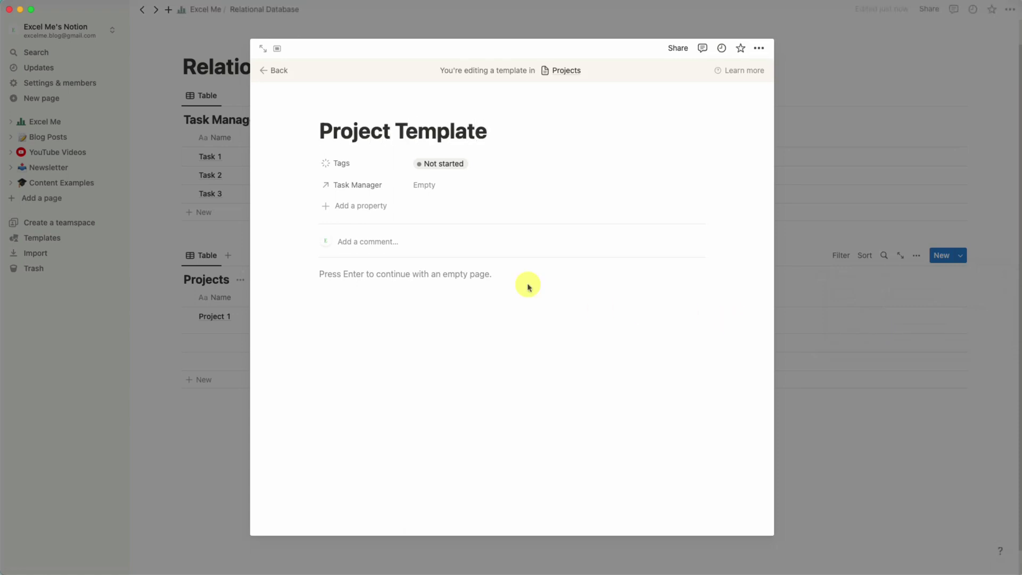
- Insert a /linked view of Task Manager using its existing Table view
left_click(421, 275)
type("/l")
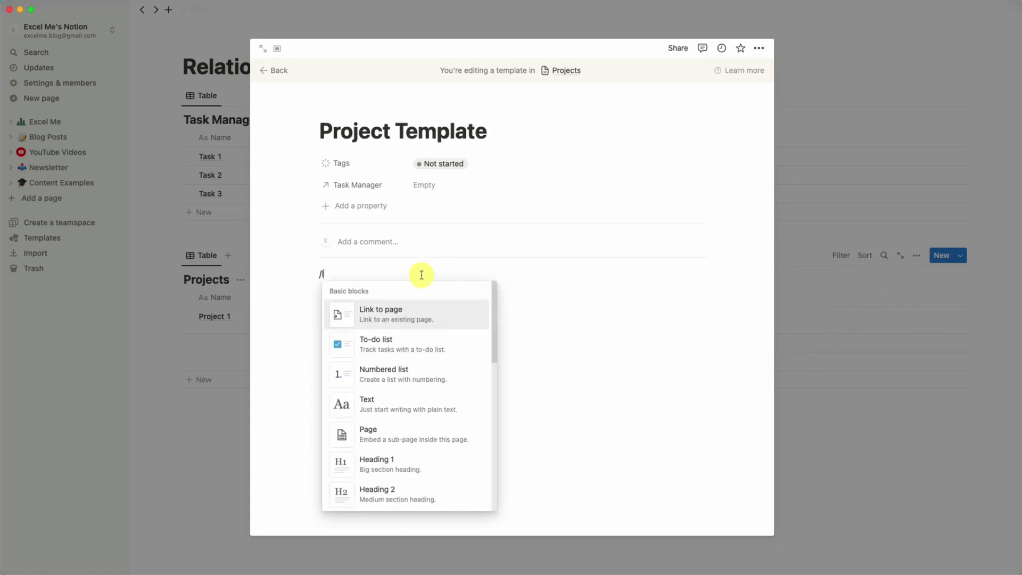
type("inked")
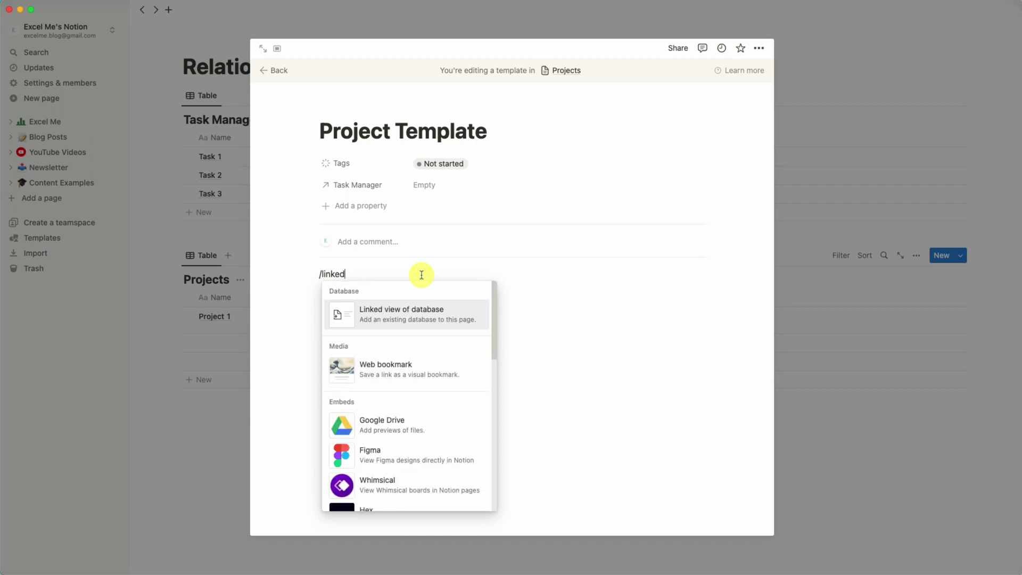
key("Return")
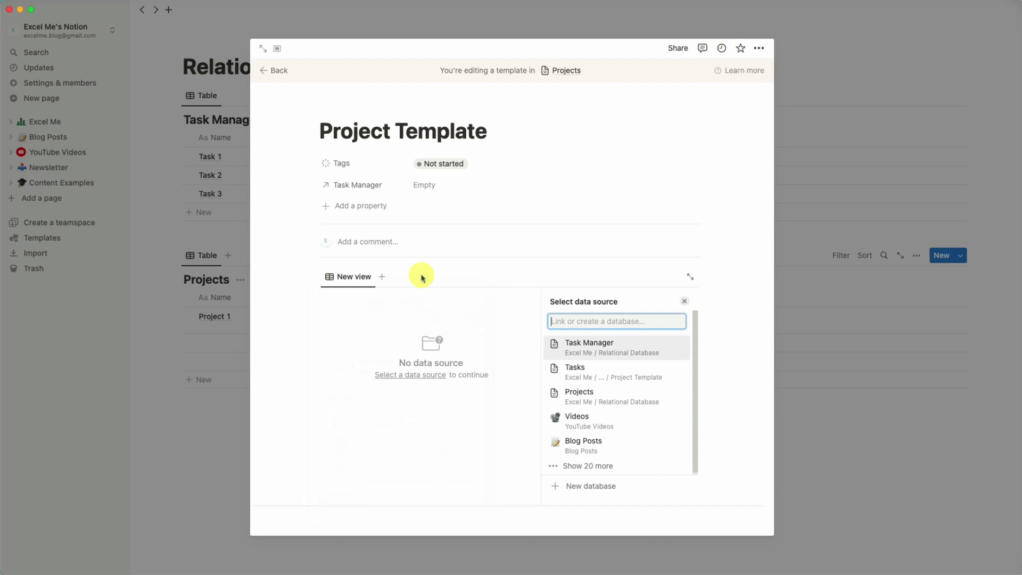
left_click(631, 352)
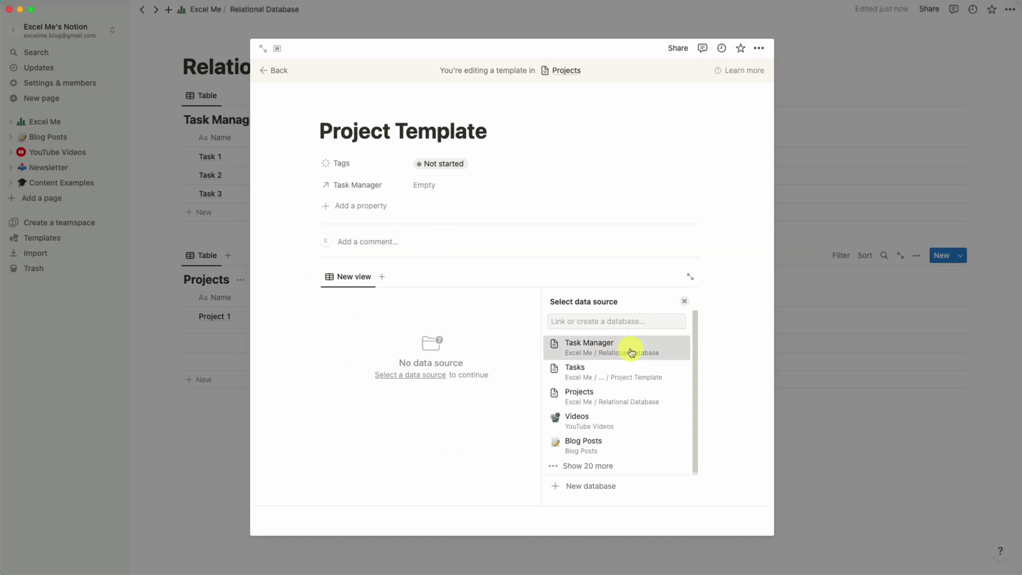
left_click(686, 303)
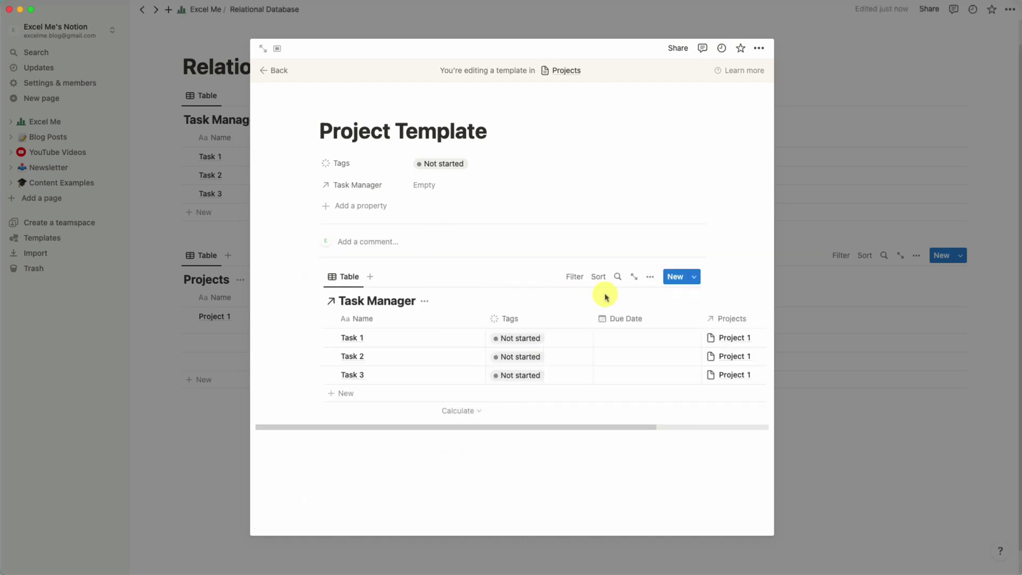
- Filter the linked task view to Projects contains 'Project Template', then go back
left_click(571, 279)
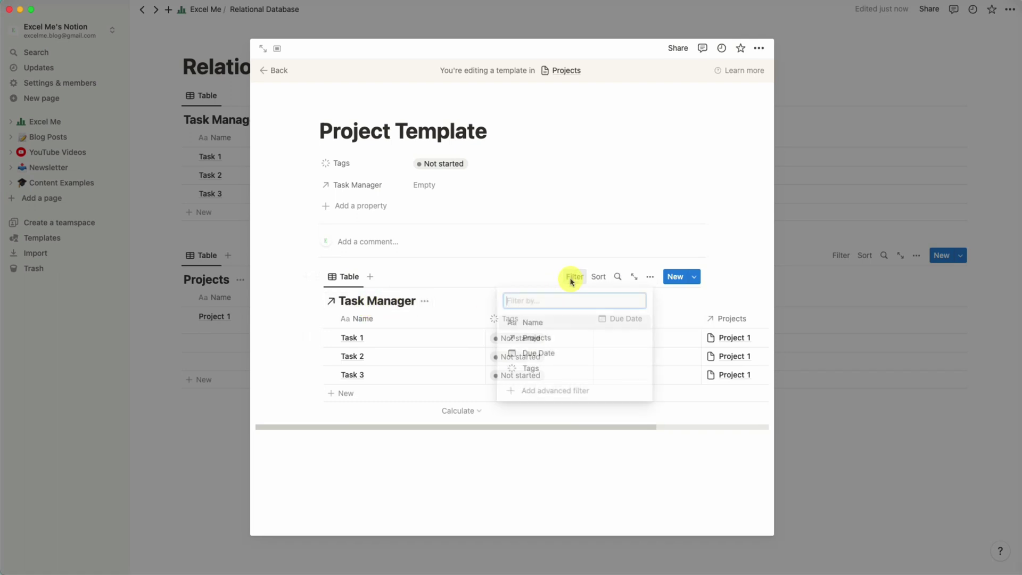
left_click(552, 338)
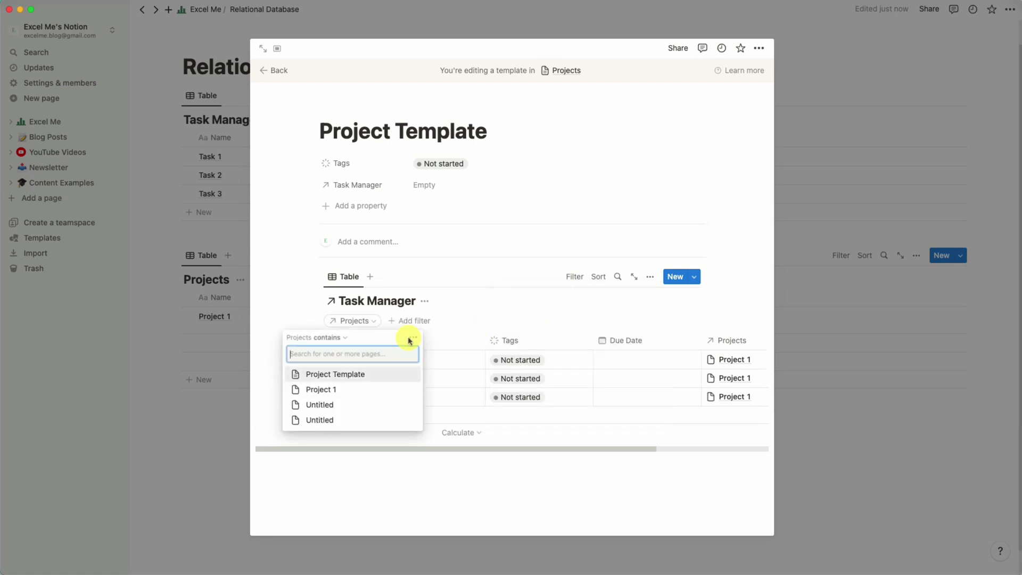
left_click(412, 338)
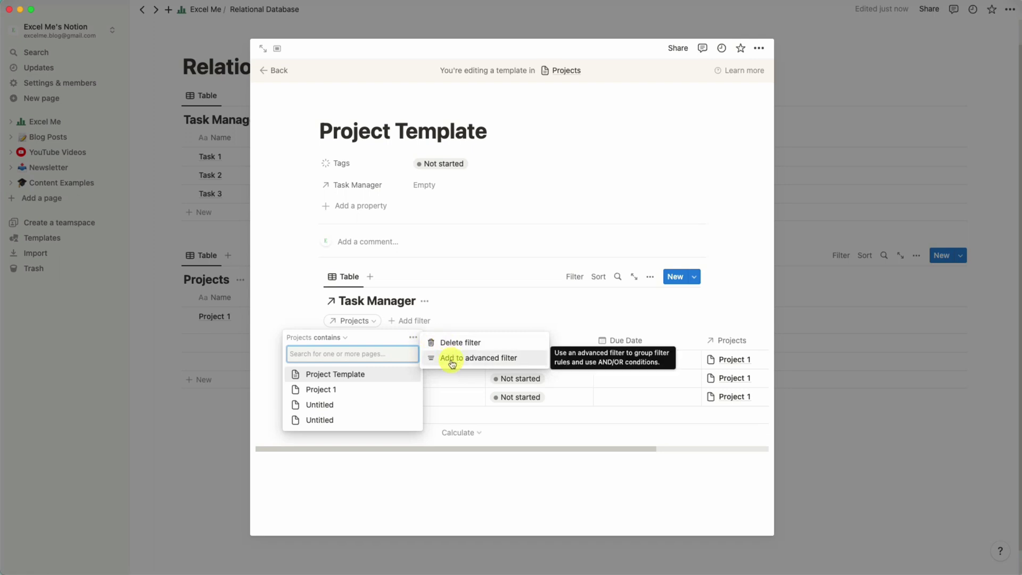
left_click(345, 342)
left_click(346, 340)
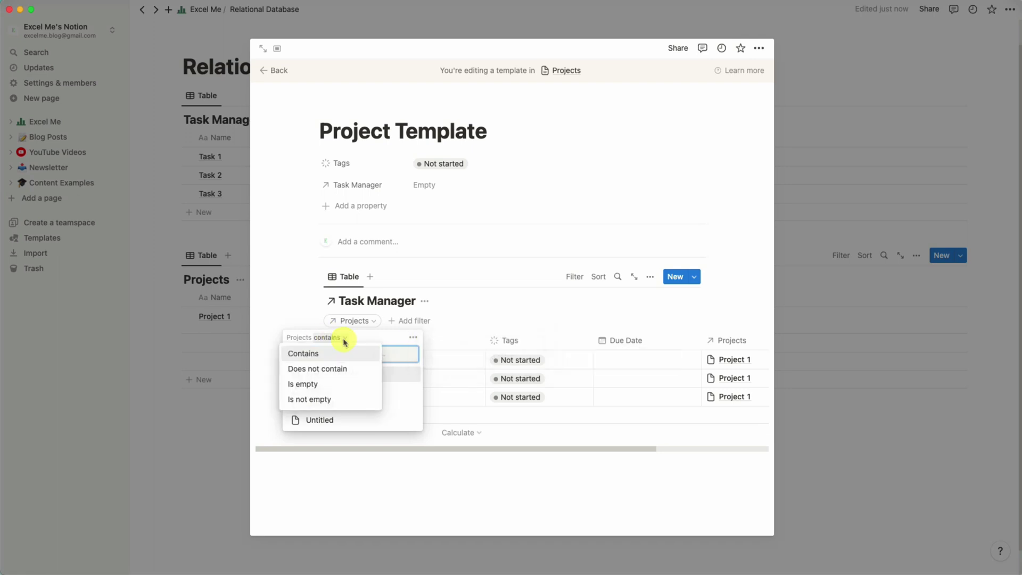
left_click(414, 340)
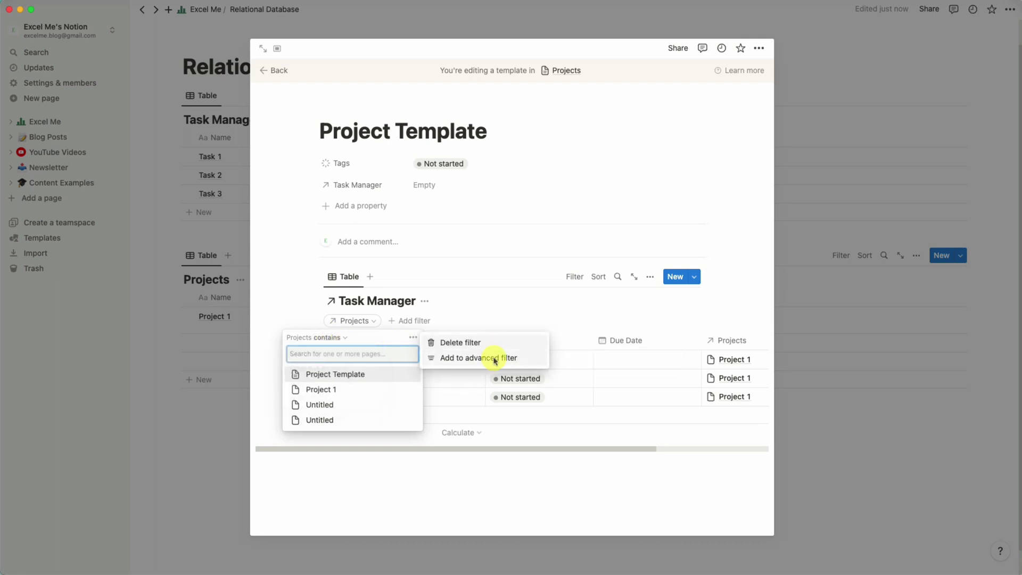
left_click(490, 359)
left_click(394, 346)
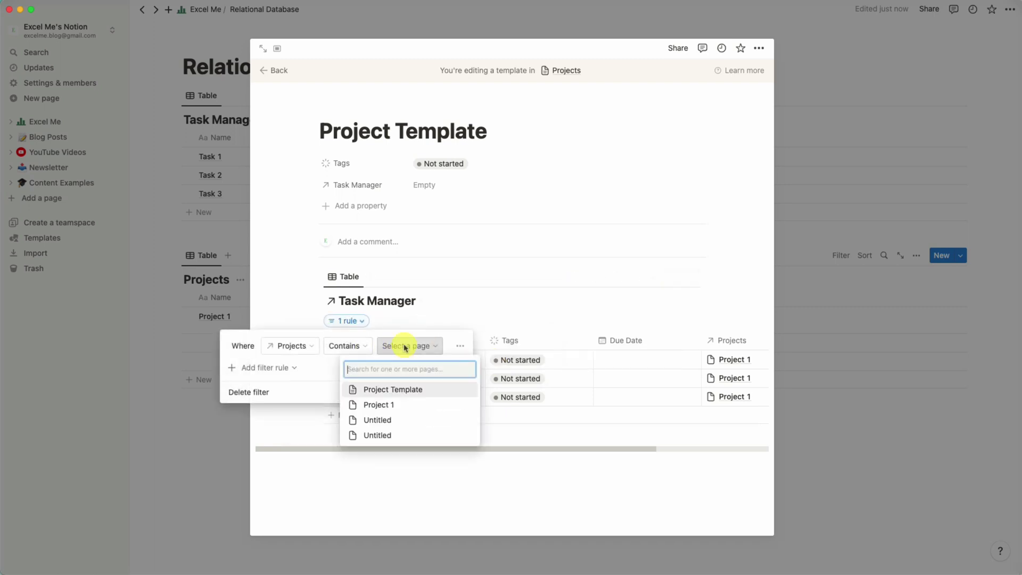
left_click(405, 389)
left_click(541, 308)
left_click(513, 296)
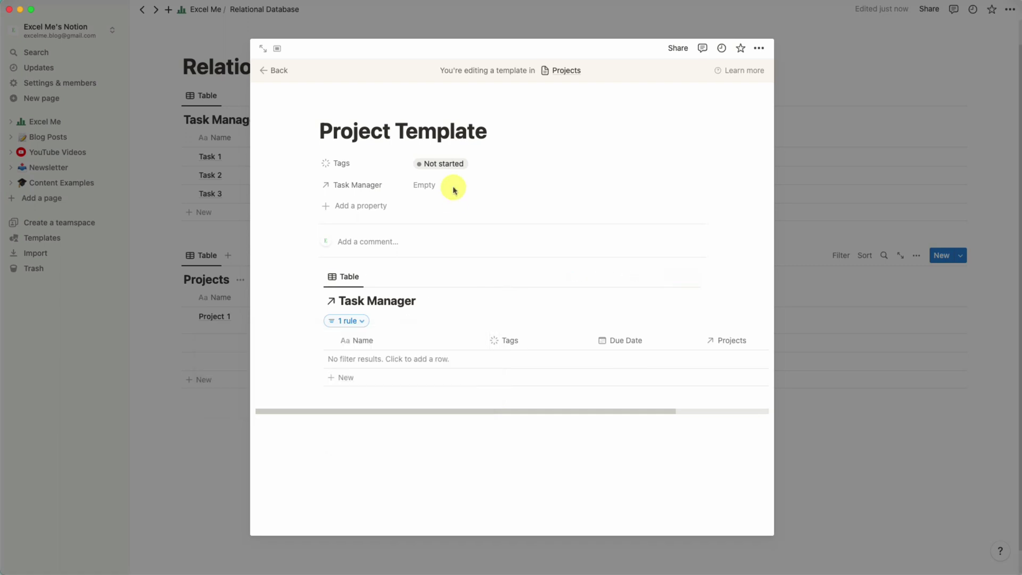
left_click(278, 75)
- Name the second Projects row 'Project 2'
left_click(231, 464)
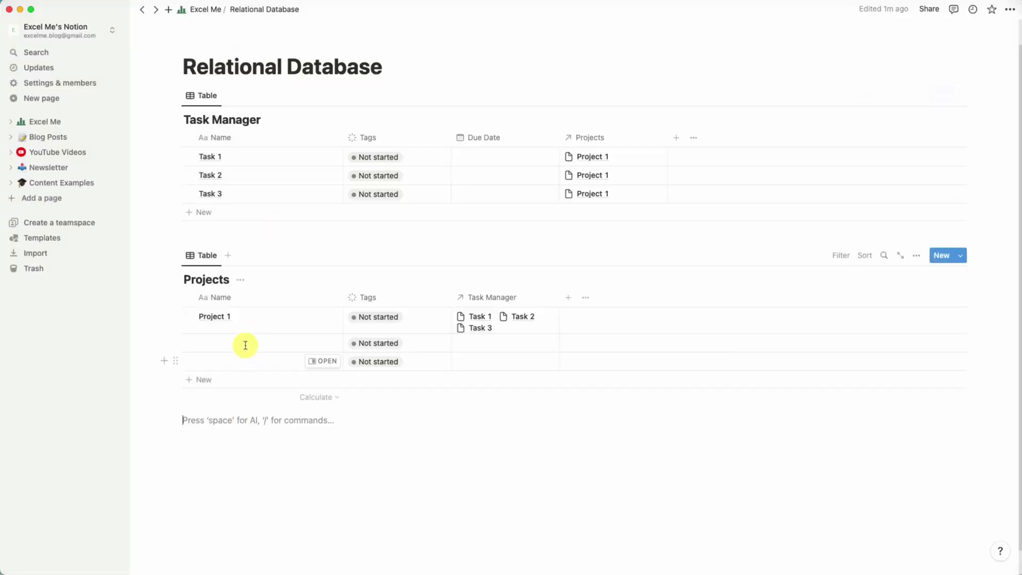
left_click(216, 346)
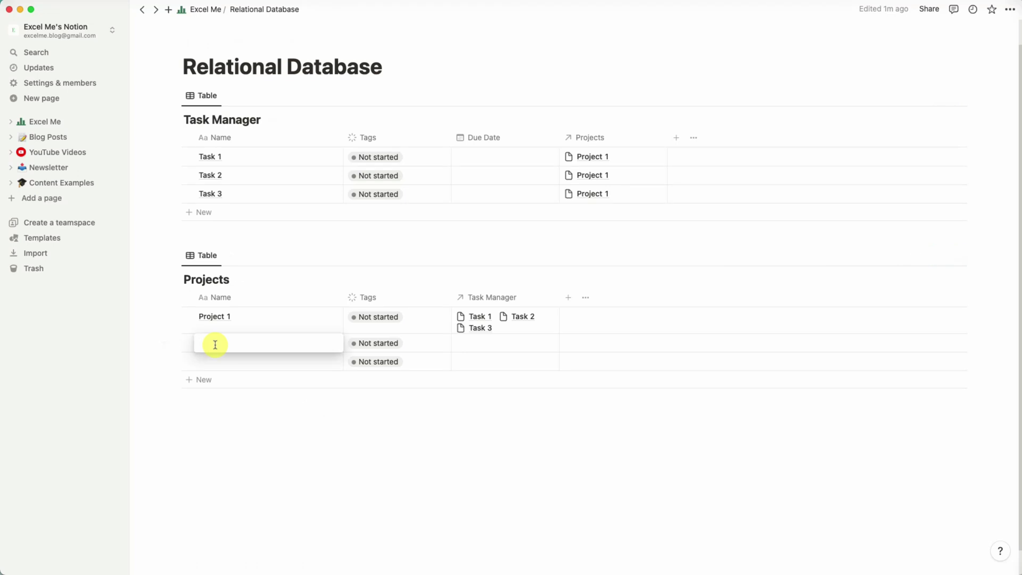
type("Project 2")
key("Return")
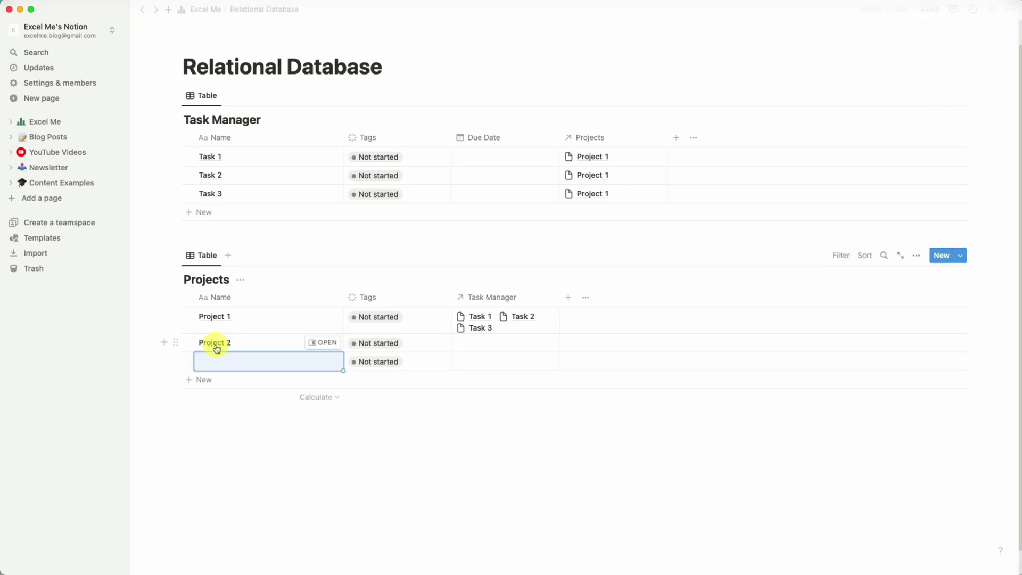
- Add three Task Manager rows named Task A, Task B and Task C
left_click(204, 212)
left_click(204, 232)
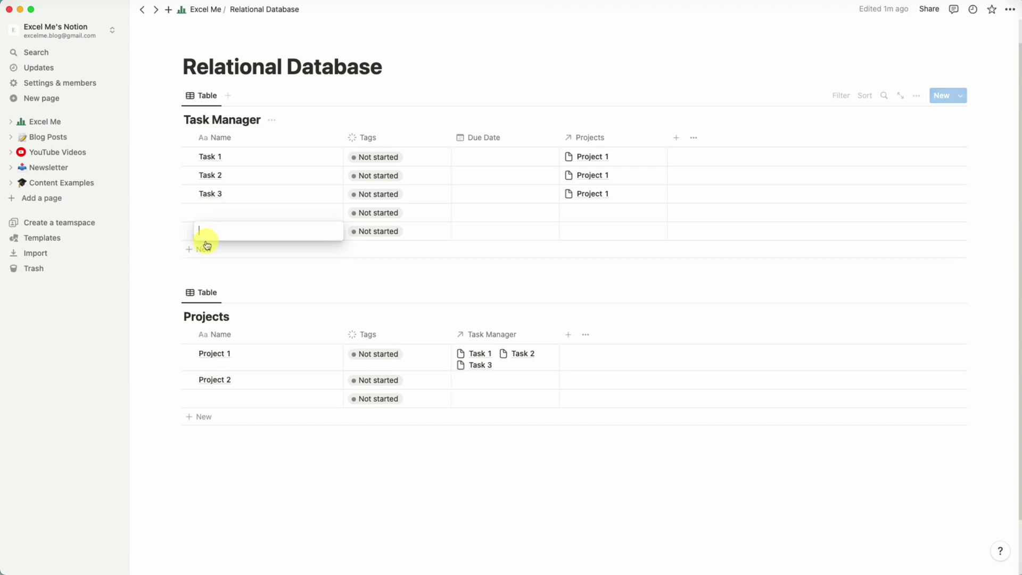
left_click(205, 259)
left_click(215, 213)
type("Task 4")
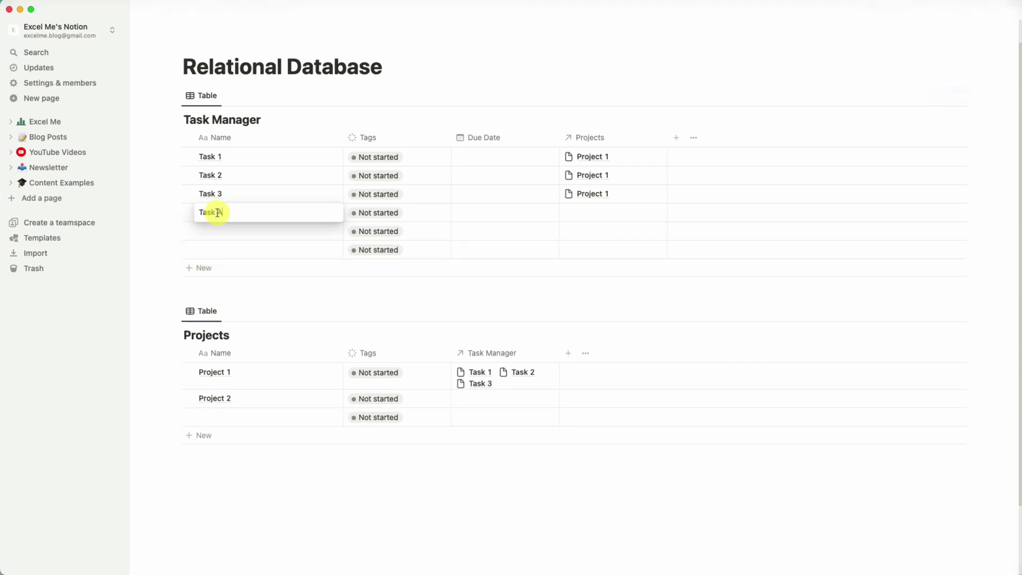
key("Return")
type("Task B")
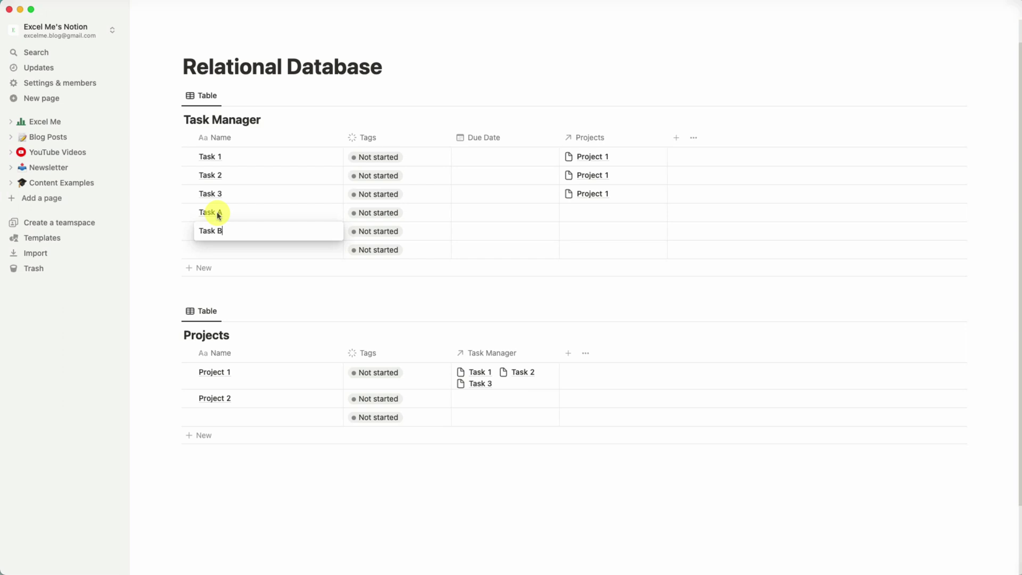
key("Return")
type("Task C")
key("Return")
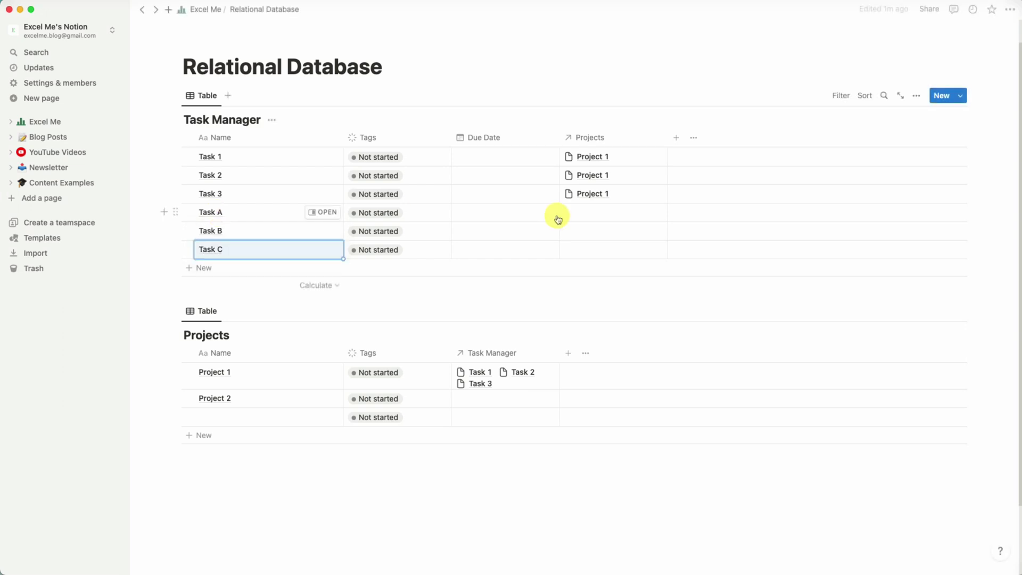
- Set Project 2 as the project for Task A, Task B and Task C
left_click(598, 211)
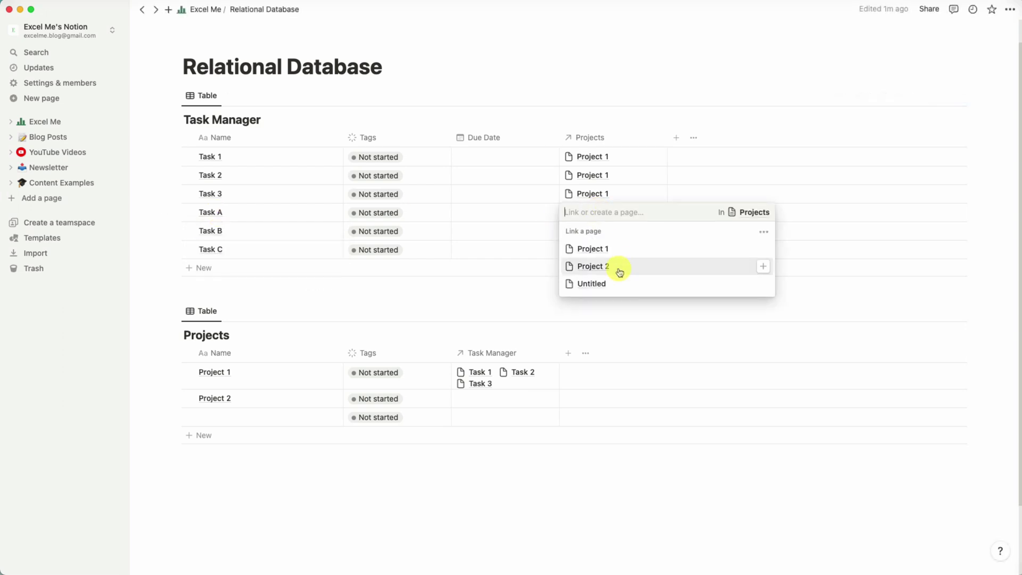
left_click(616, 266)
left_click(621, 230)
left_click(593, 285)
left_click(630, 246)
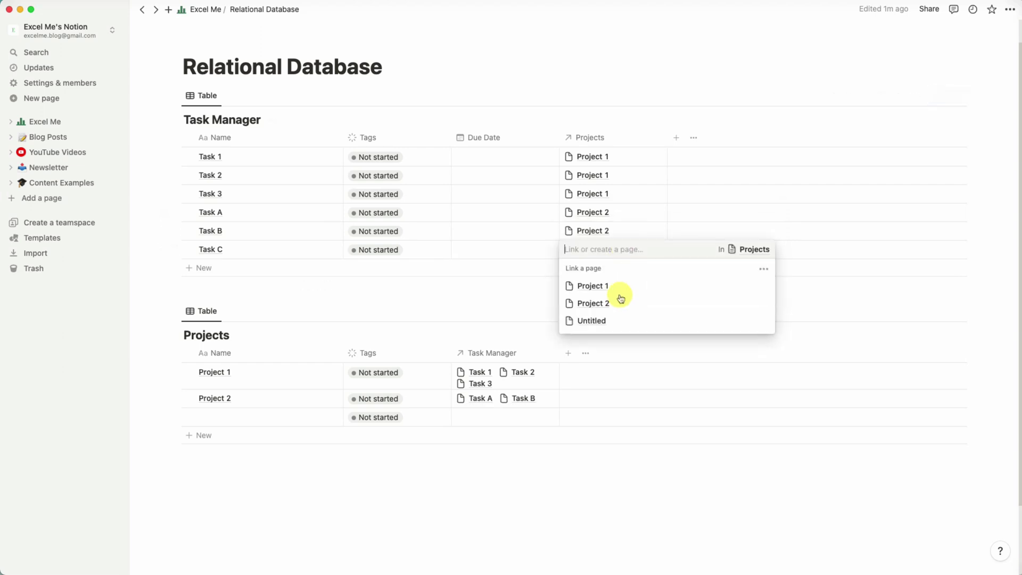
left_click(618, 297)
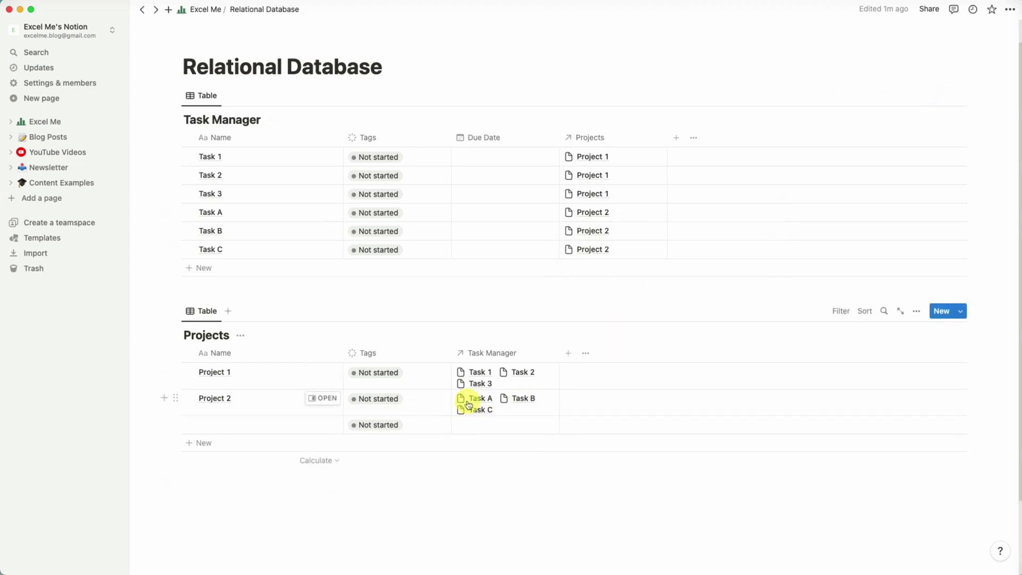
- Open Project 2 in side peek and apply 'Project Template' to it
left_click(319, 400)
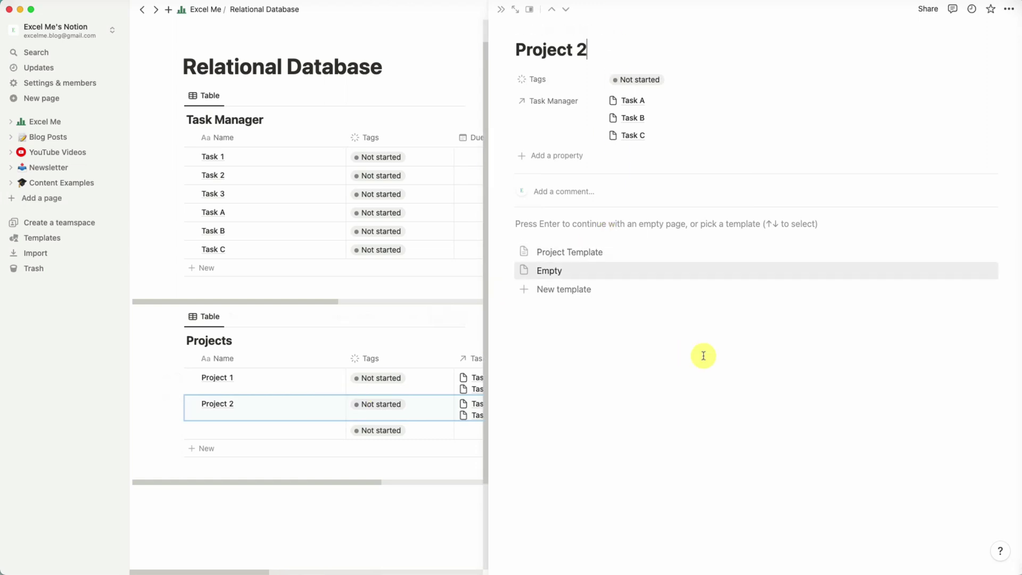
left_click(601, 255)
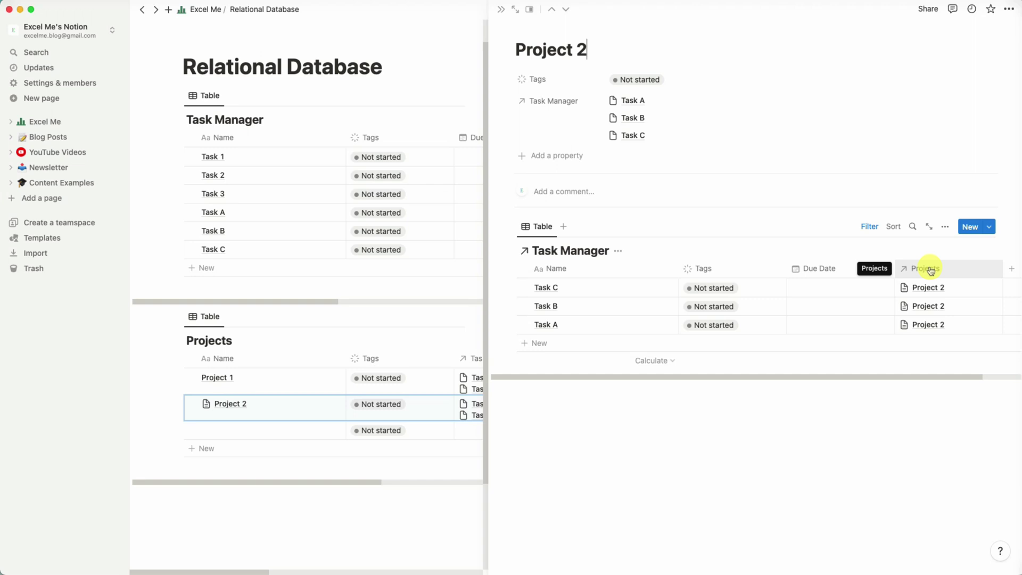
- Close the Project 2 page preview to show both related tables on the Relational Database page
left_click(387, 511)
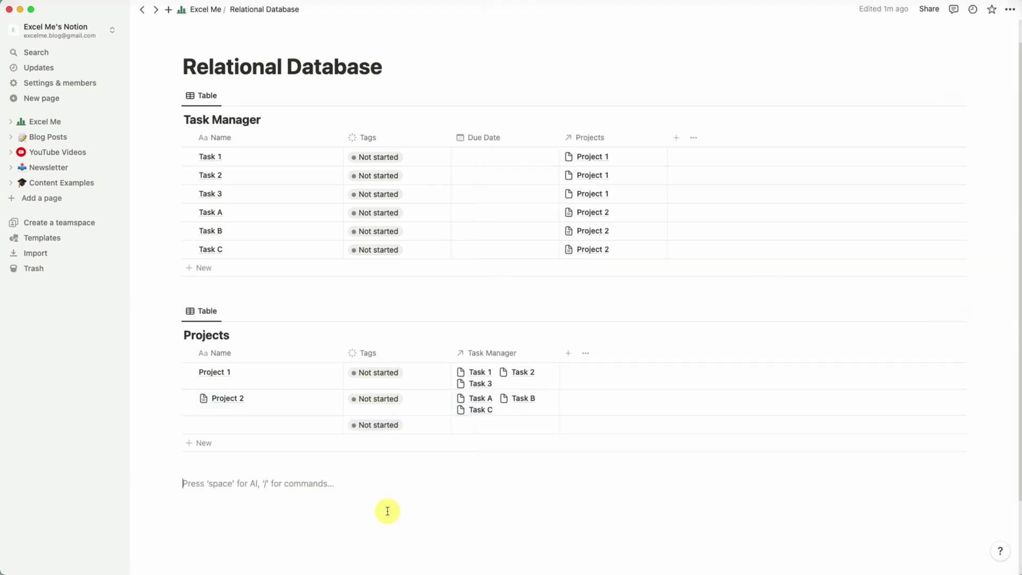